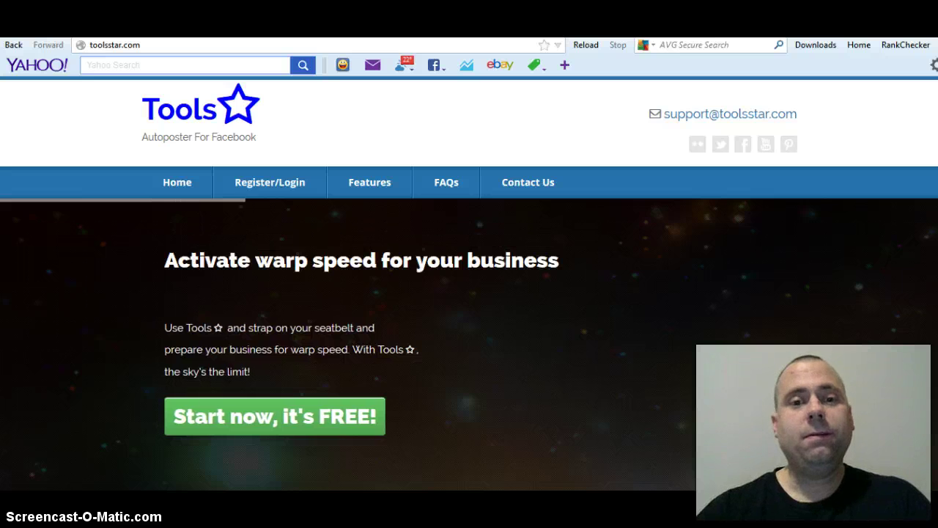
Step: Open the Tools Star Features page describing the Facebook Autoposter and its capabilities
click(378, 189)
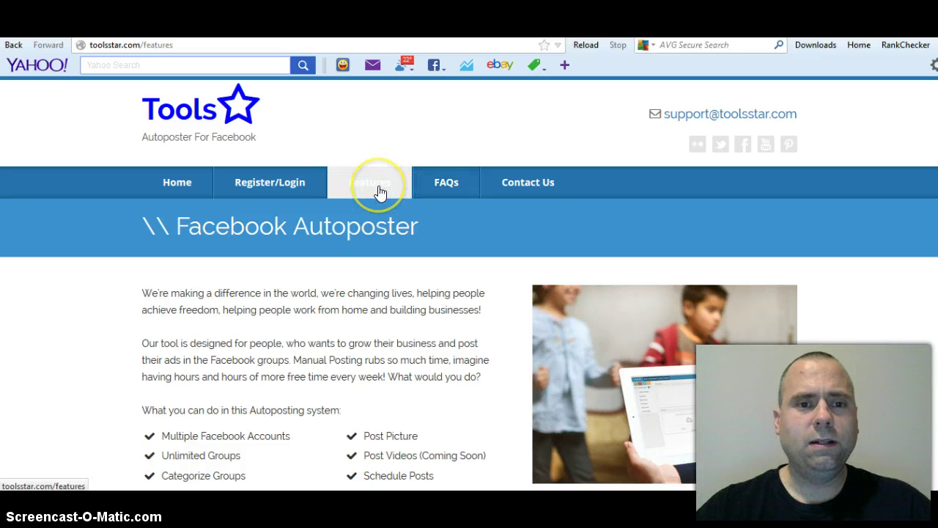
Step: Start signing up for a Tools Star account via Register using Facebook
scroll(838, 392, down, 2)
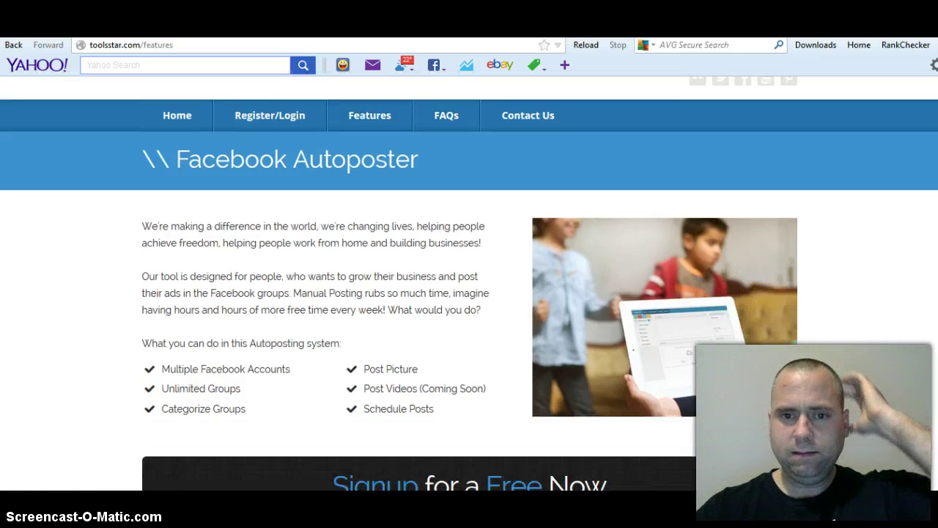
scroll(838, 392, down, 5)
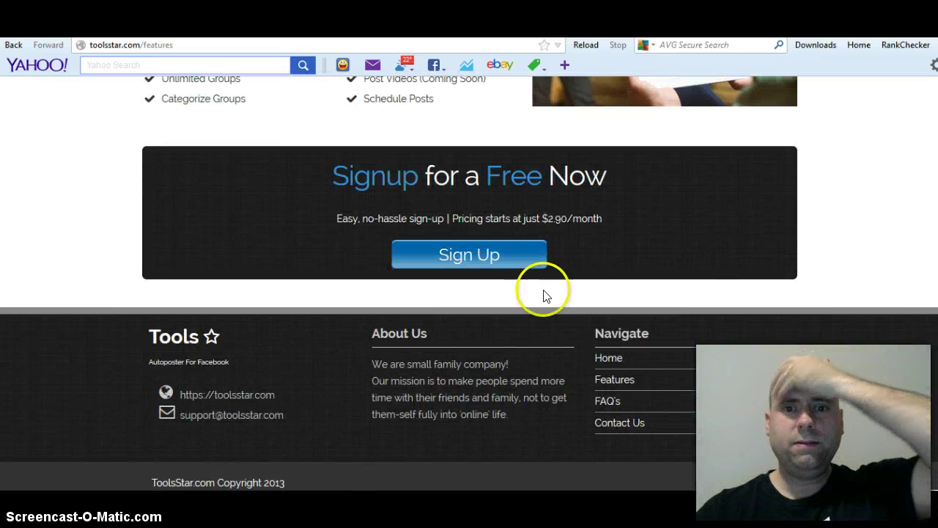
click(493, 257)
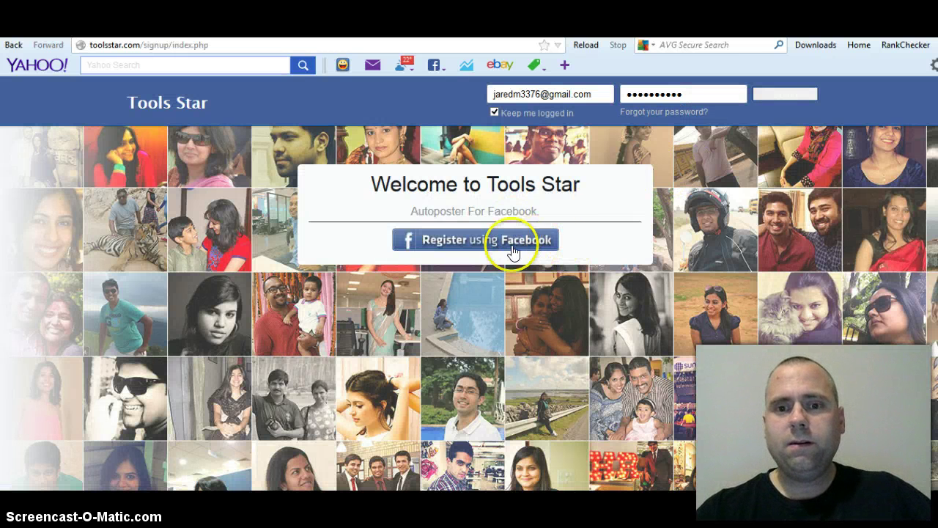
click(512, 251)
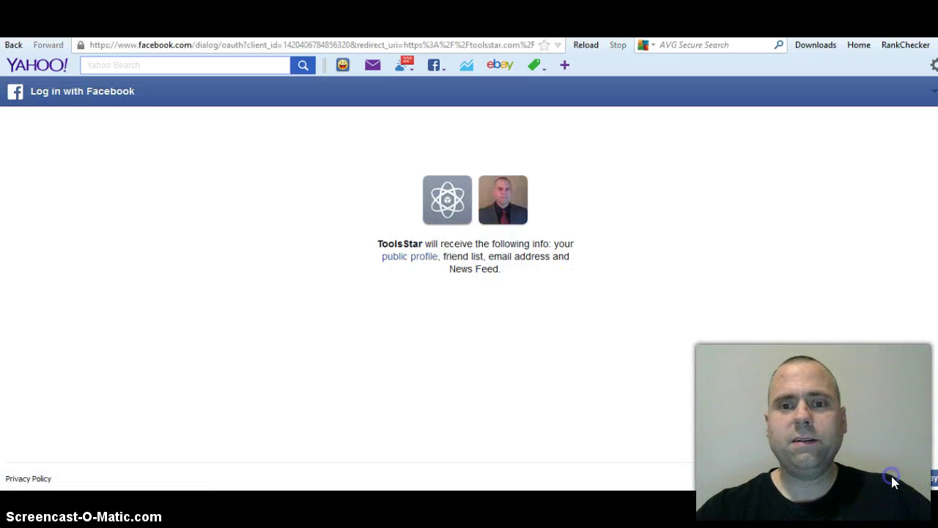
Step: Accept the Facebook login permissions, then back out of the dialog to Tools Star
click(892, 477)
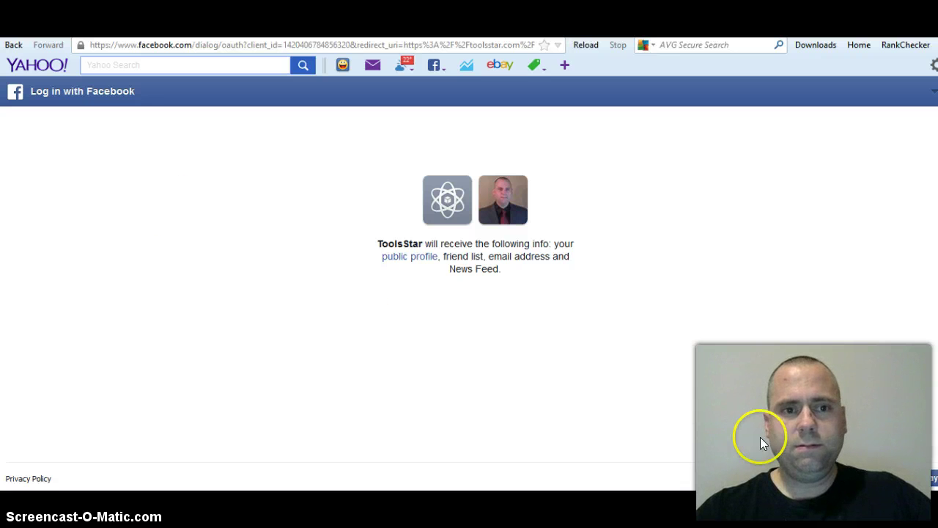
click(880, 481)
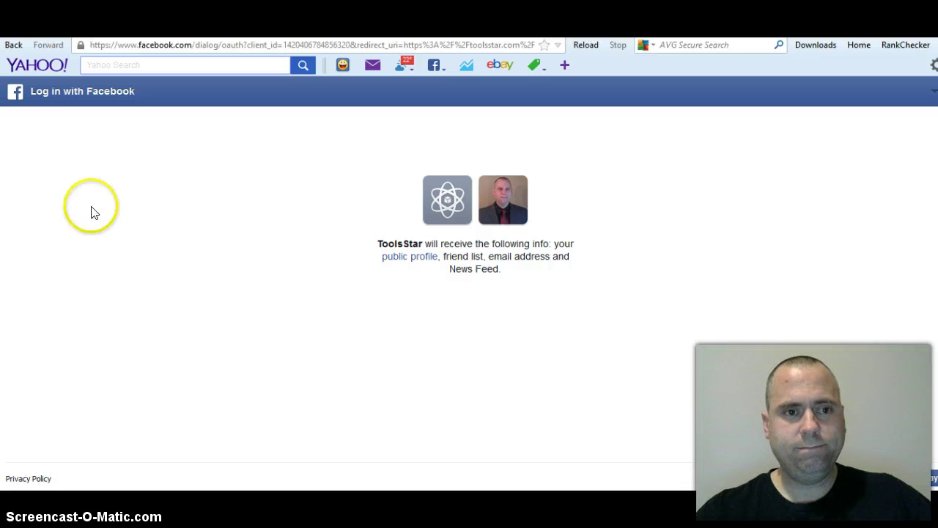
click(12, 45)
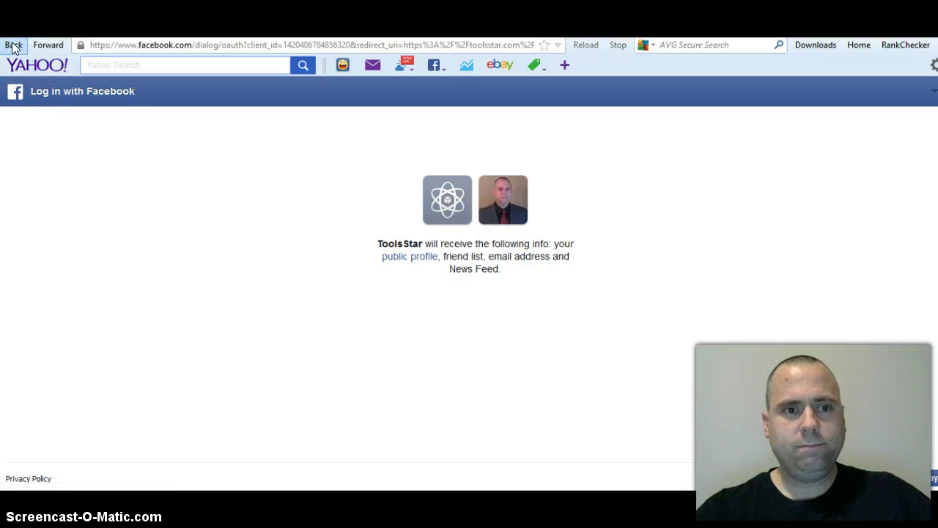
click(13, 45)
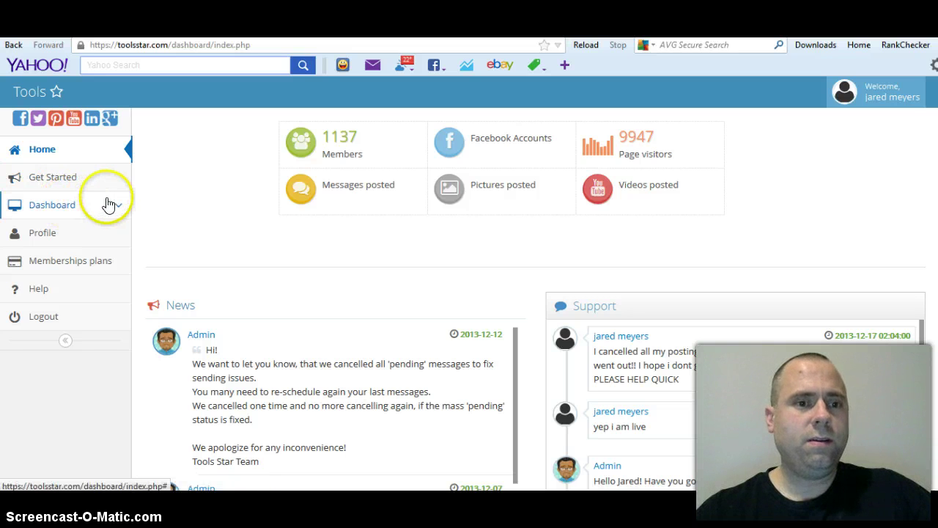
Step: Open Get Started from the sidebar to reach the Create App and Connect TS guide
click(71, 176)
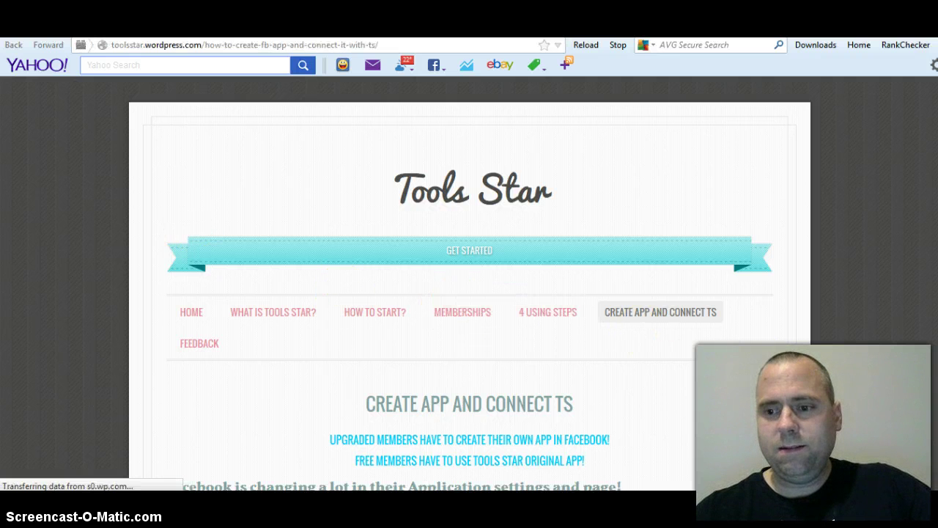
Step: Scroll through the Create App and Connect TS post and its videos, then back up
scroll(469, 293, down, 5)
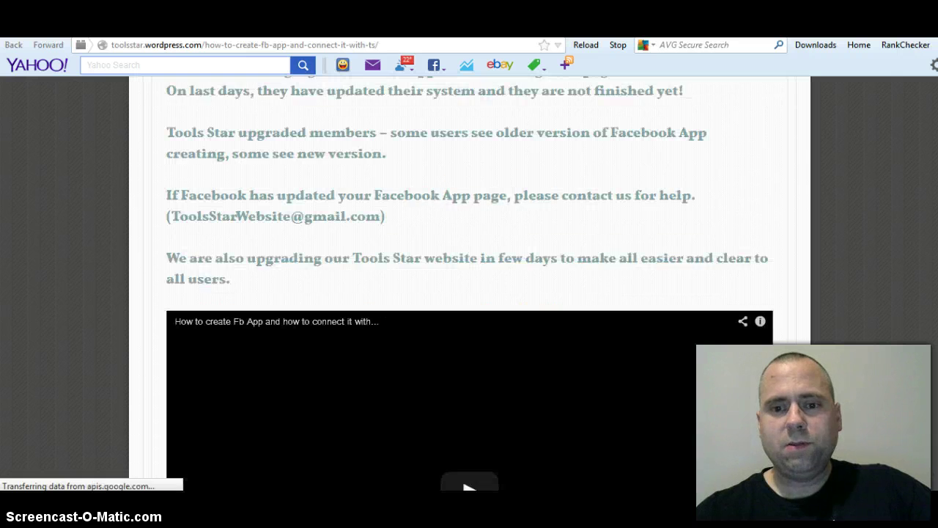
scroll(469, 293, down, 4)
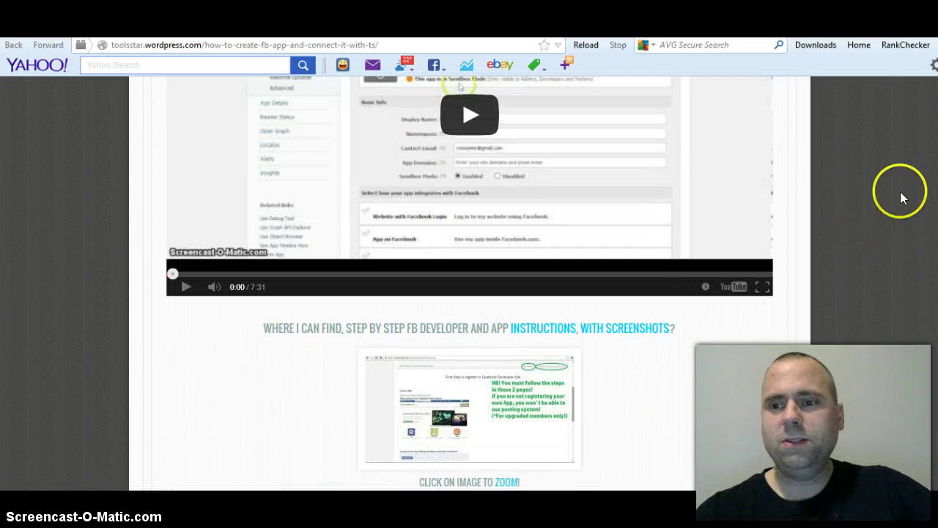
scroll(463, 483, down, 5)
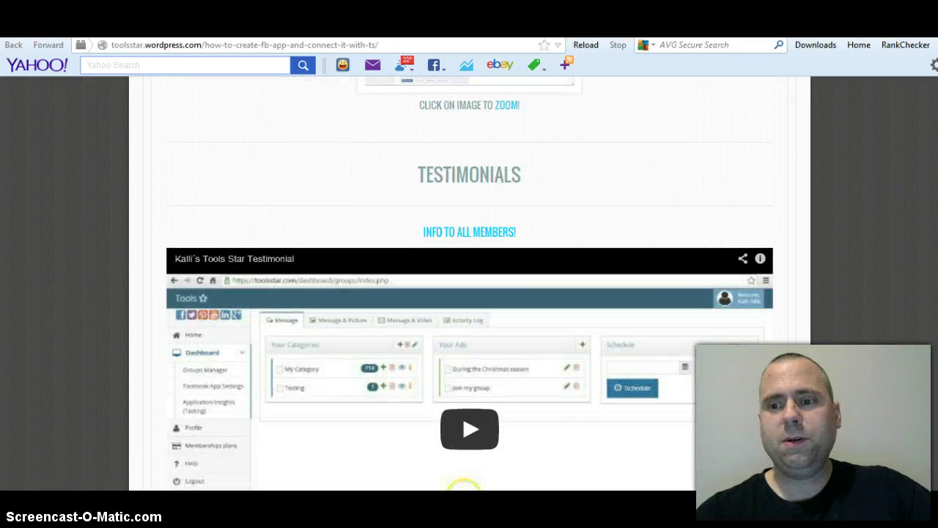
scroll(463, 484, down, 5)
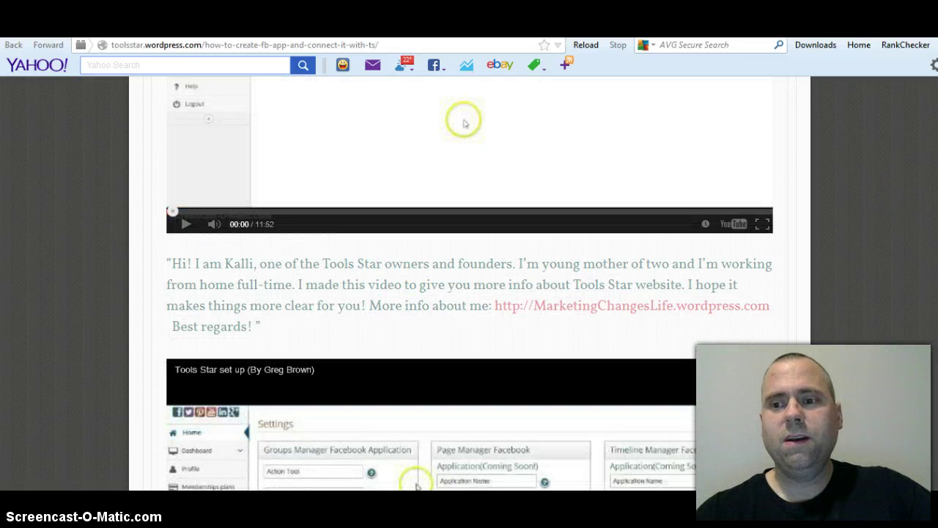
scroll(464, 123, up, 15)
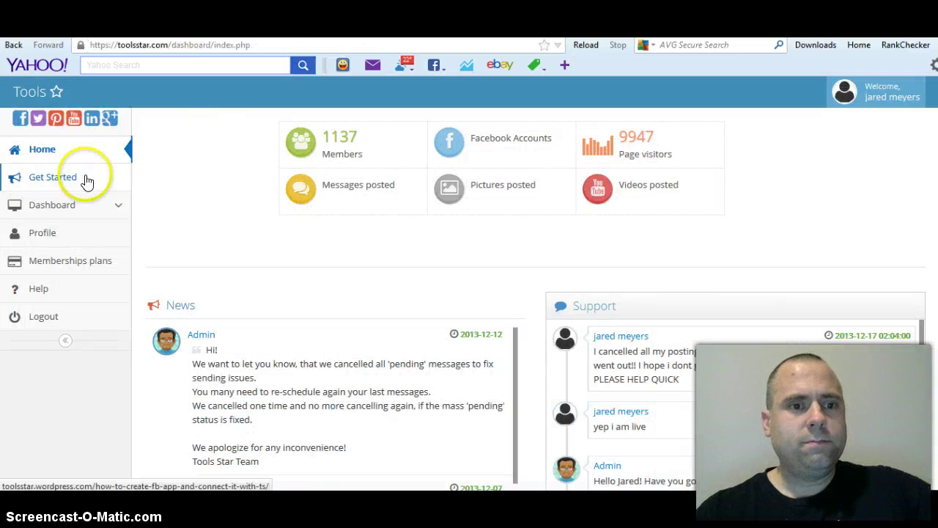
Step: Expand Dashboard and open Groups Manager, showing the 243-group Default Category
click(116, 206)
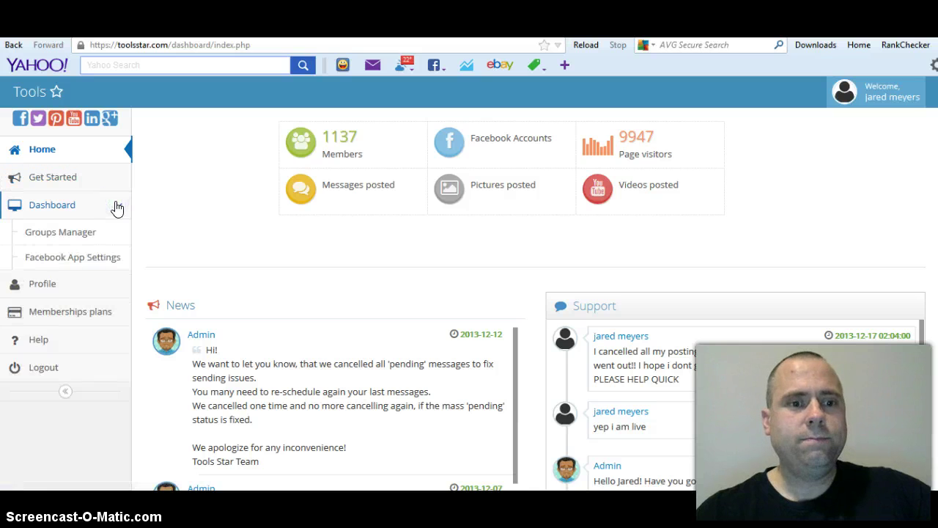
click(107, 210)
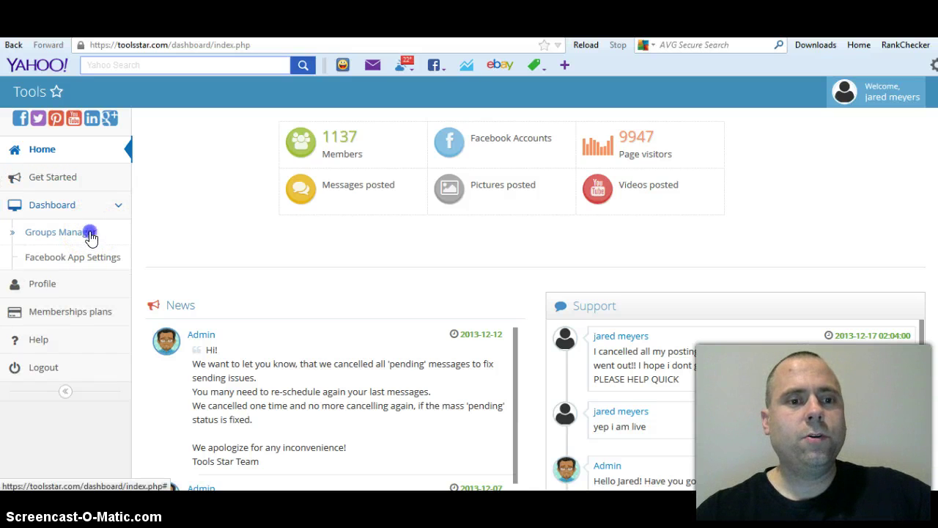
click(90, 235)
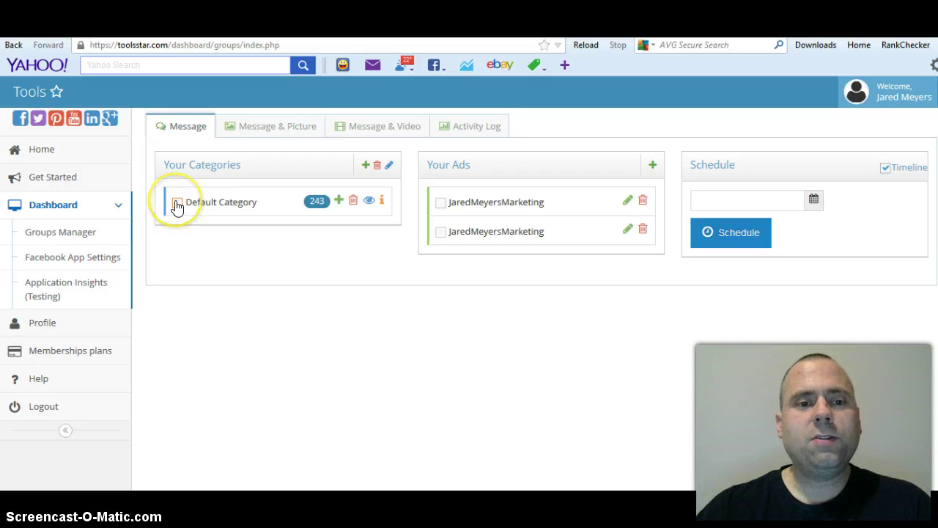
Step: Add Online Marketing, Work from Home and $$$$$ e Money $$$$$ to the Default Category
click(177, 203)
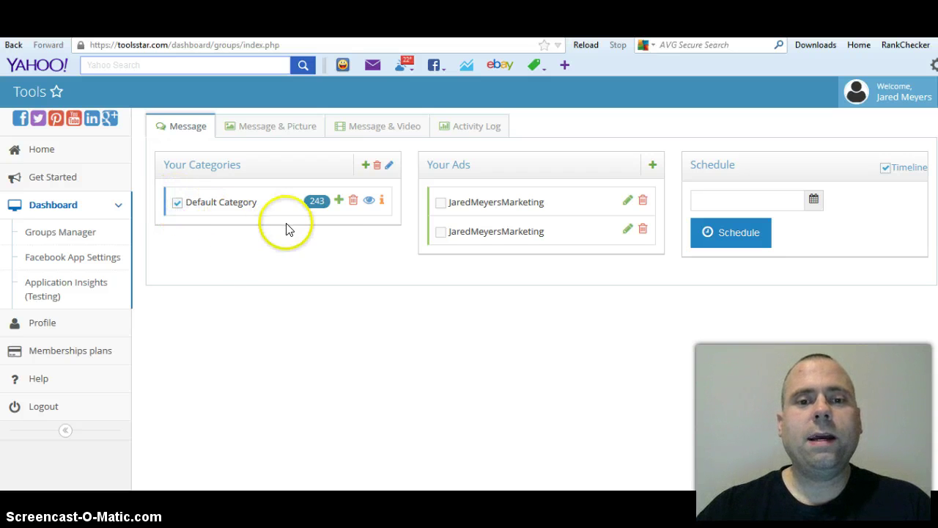
click(339, 201)
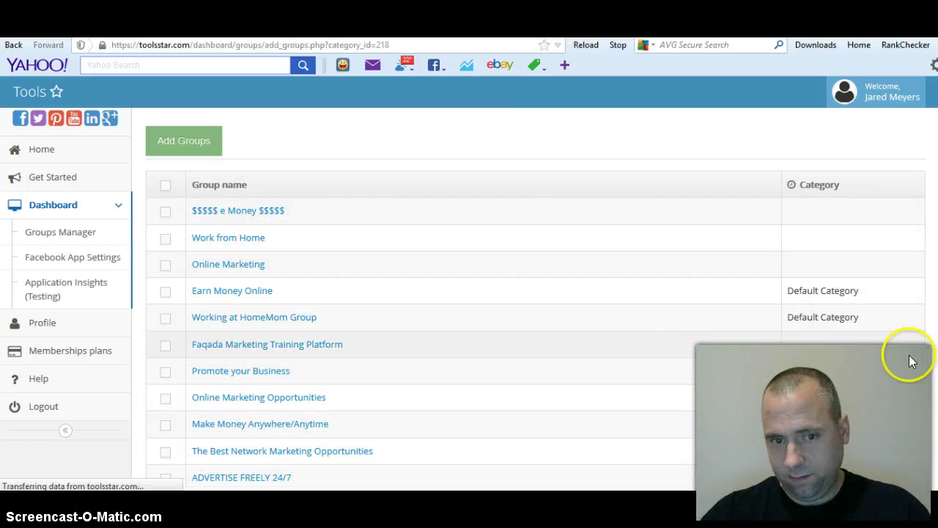
scroll(907, 415, down, 2)
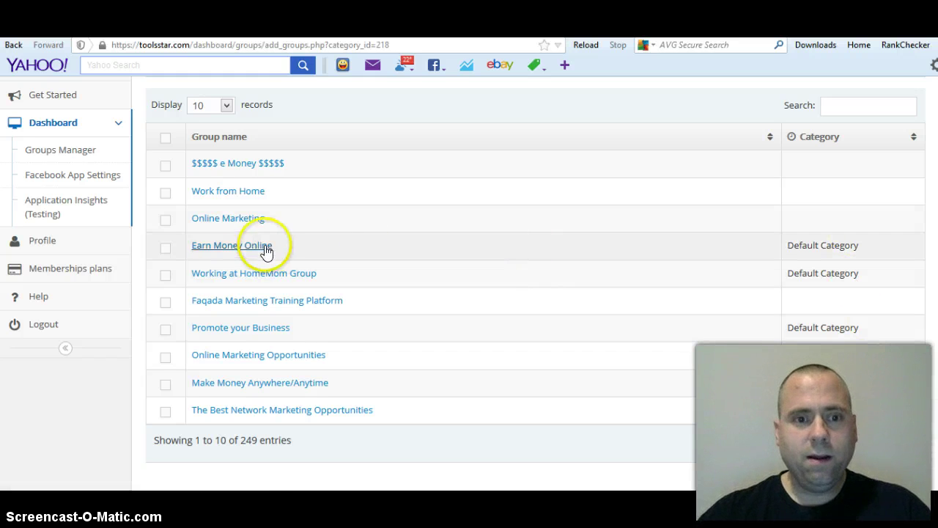
click(165, 220)
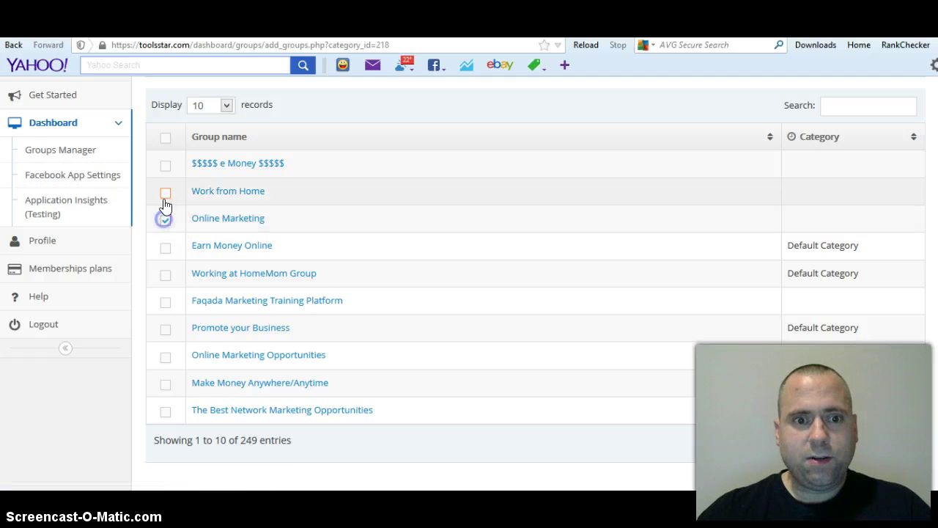
click(165, 192)
click(165, 166)
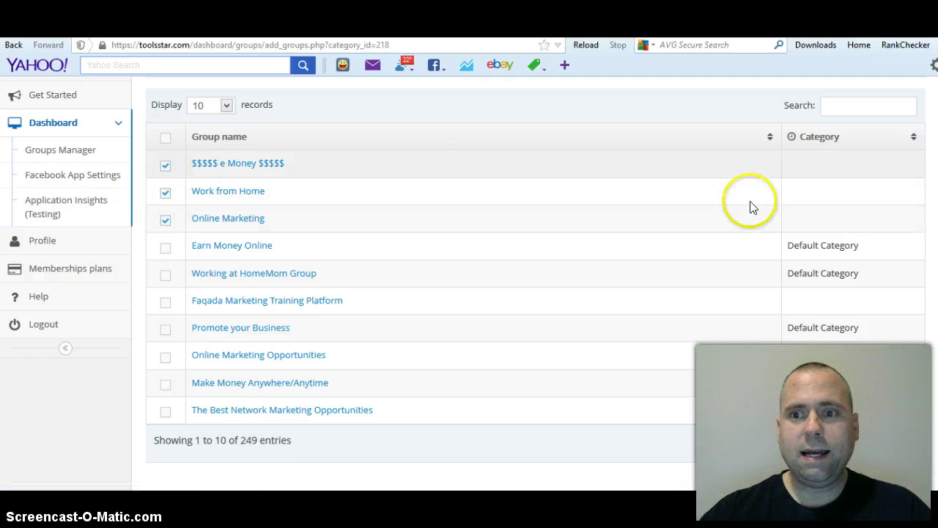
scroll(469, 294, up, 2)
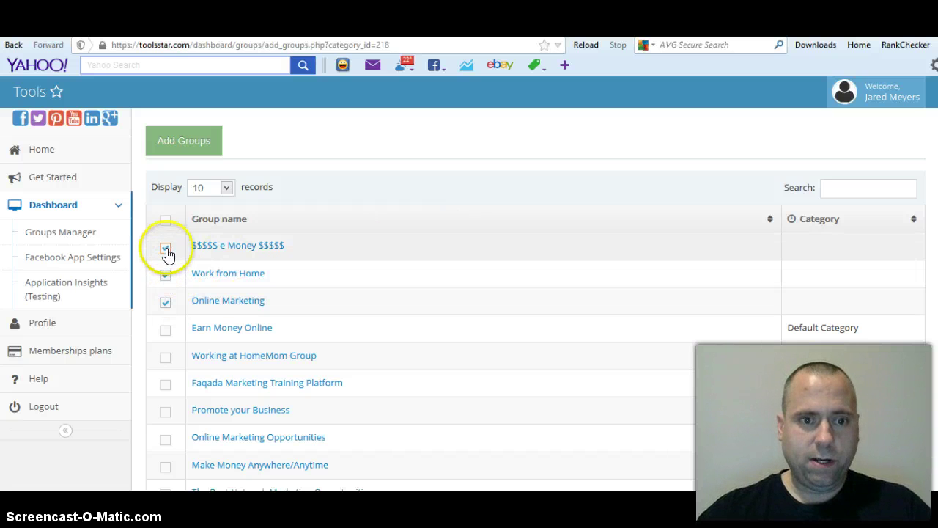
click(178, 148)
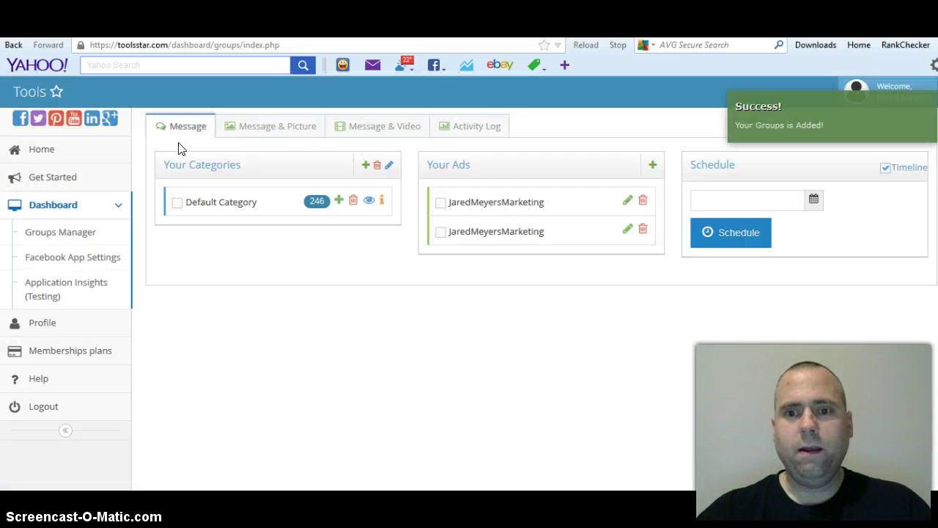
Step: Review the Default Category's Add Groups list again, then return to the dashboard
click(177, 203)
click(339, 202)
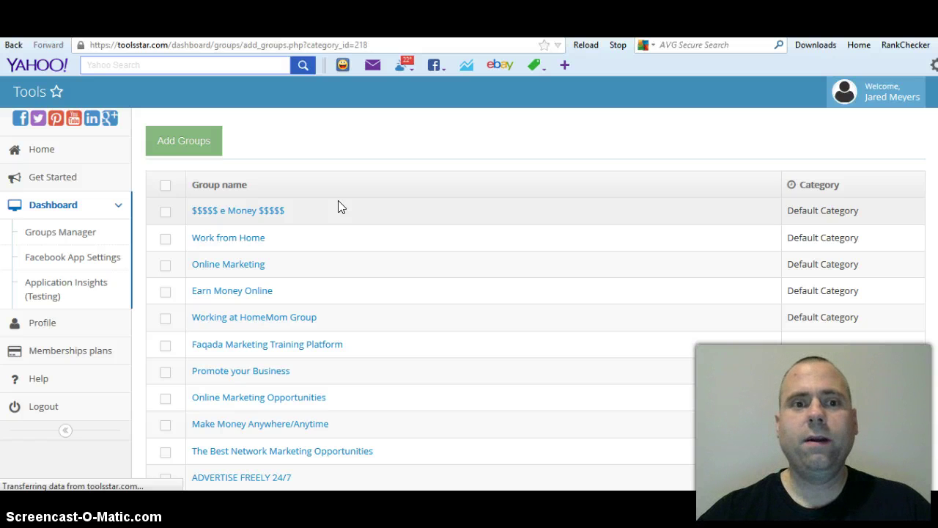
click(14, 44)
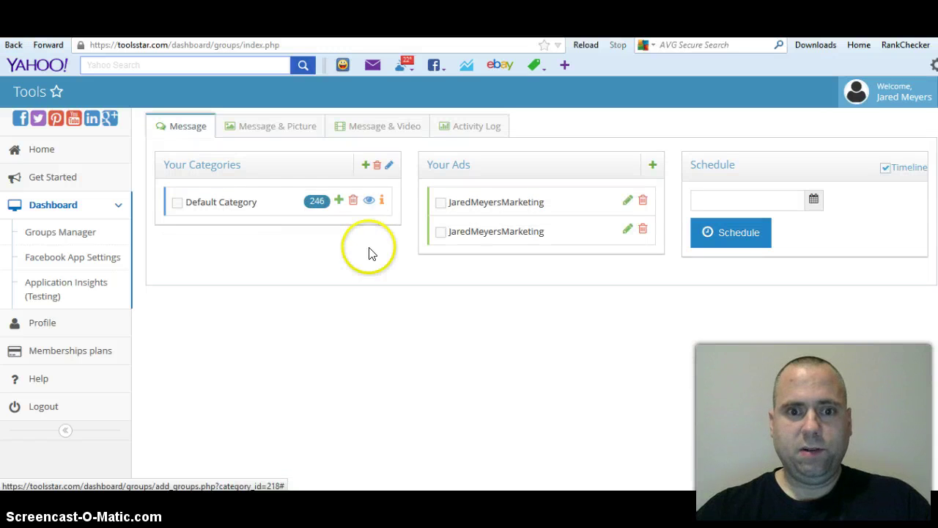
Step: Open the Default Category's Remove Groups list, marking then unmarking Make Money Fast
click(177, 203)
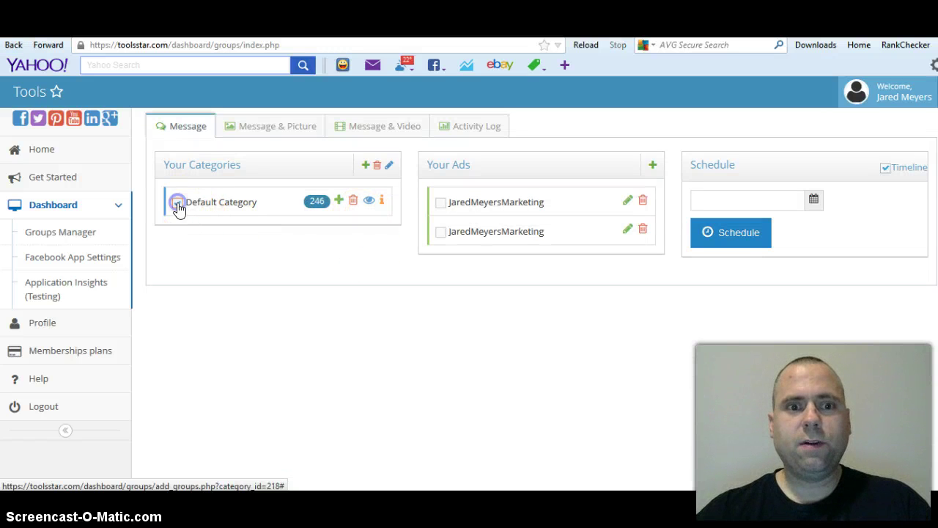
click(353, 202)
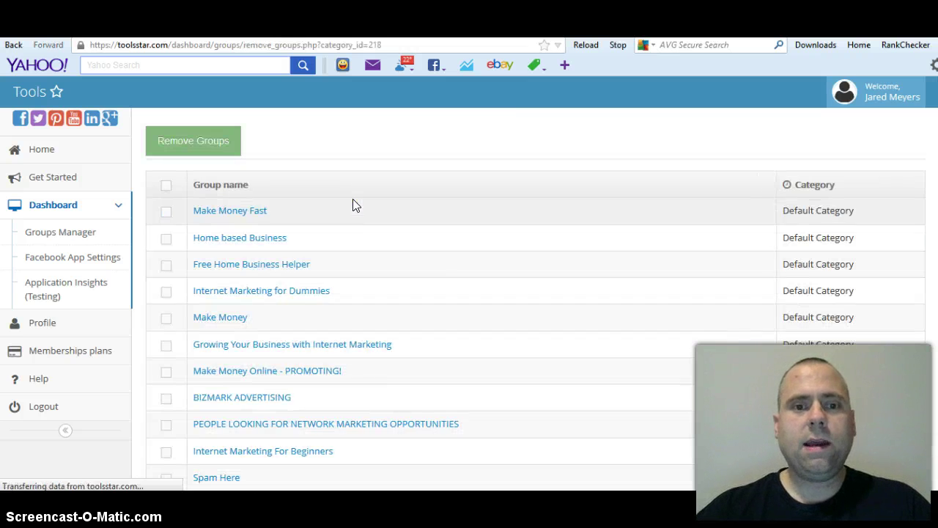
click(165, 211)
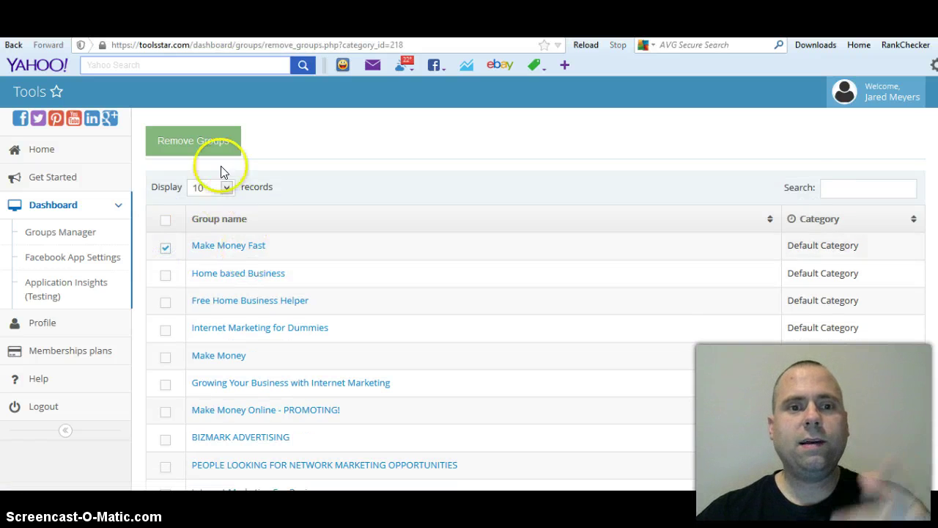
click(215, 144)
click(166, 248)
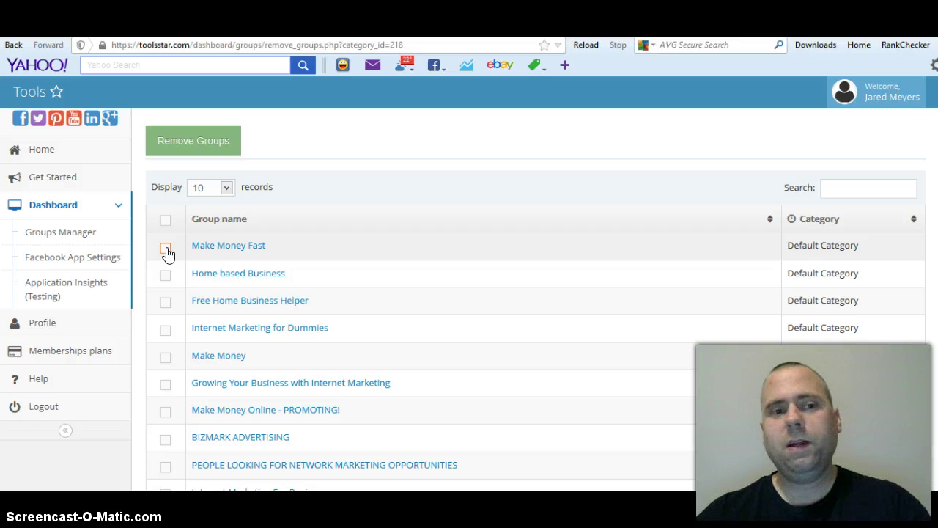
Step: Return to Groups Manager and dismiss the upgrade membership notice
click(82, 233)
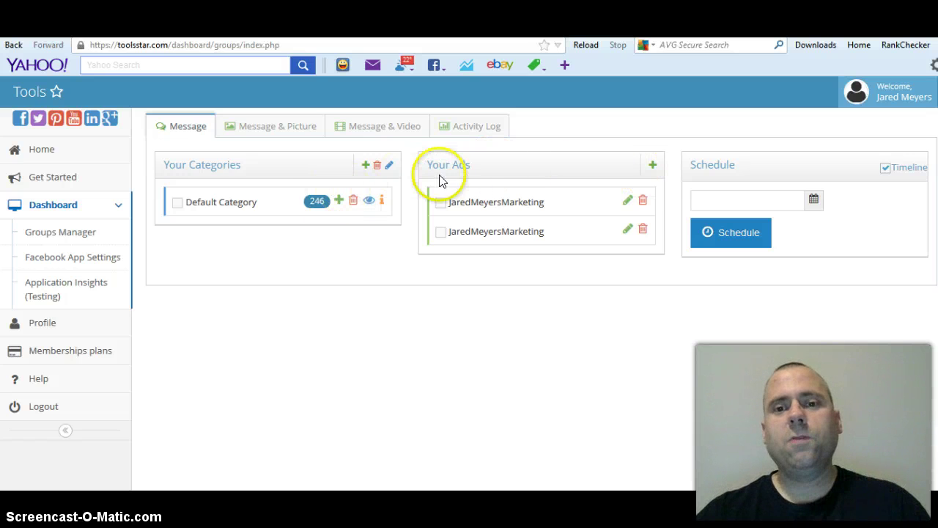
click(653, 167)
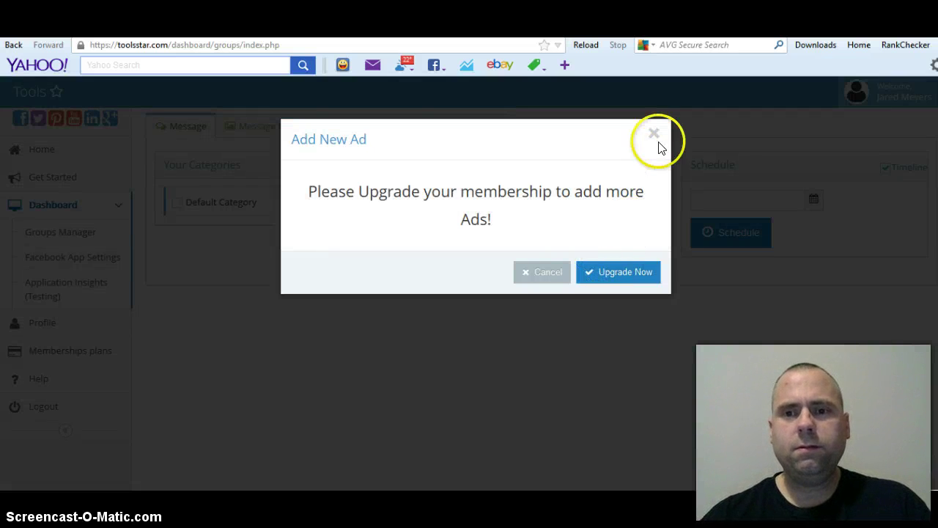
click(654, 135)
Step: Delete both saved text ads and confirm the text-only list is empty
click(642, 200)
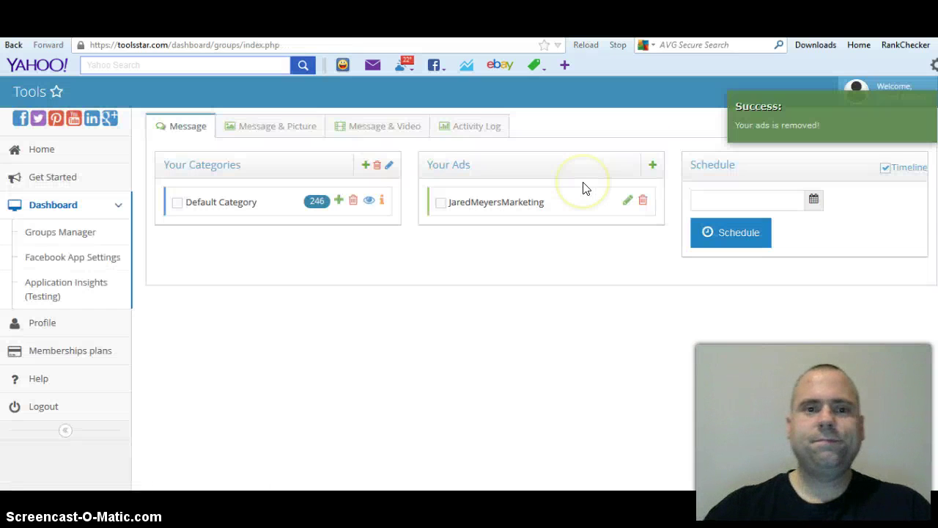
click(641, 199)
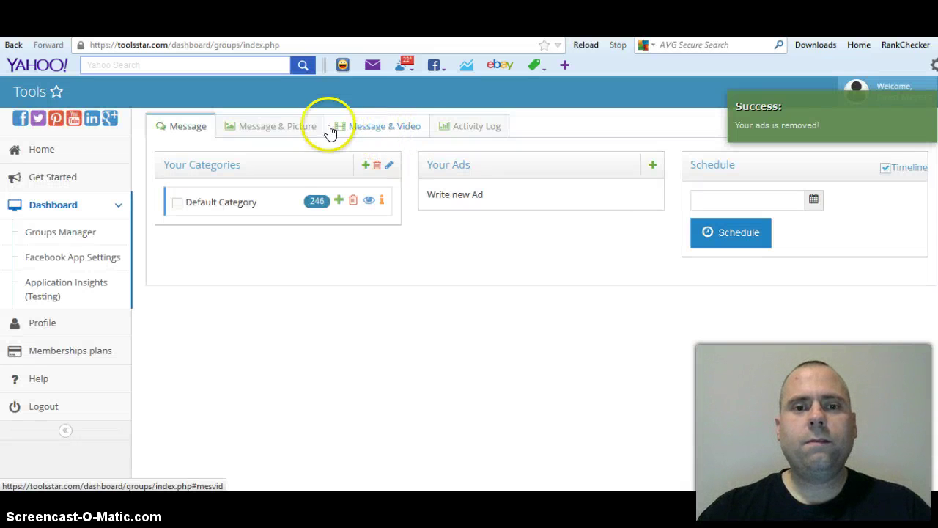
click(283, 125)
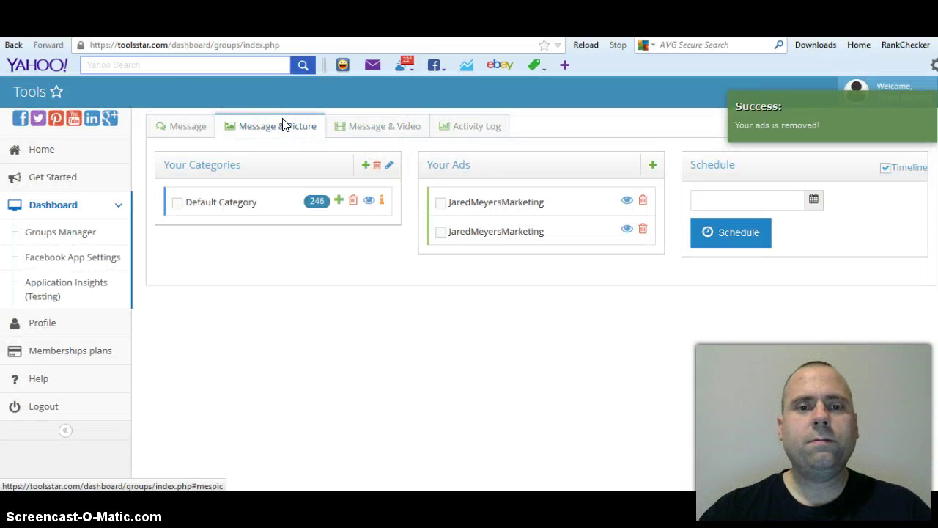
click(188, 126)
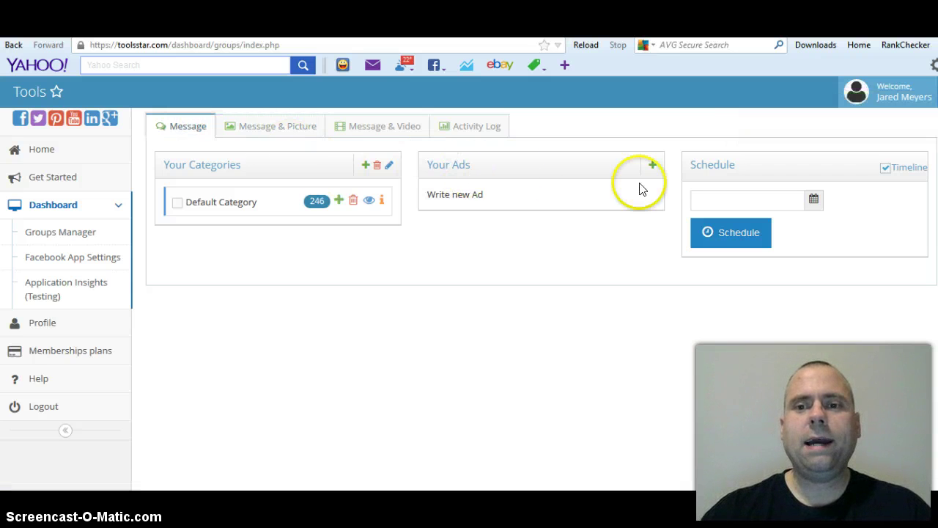
Step: Open a new text-ad form, try saving it empty, then close it unsaved
click(653, 165)
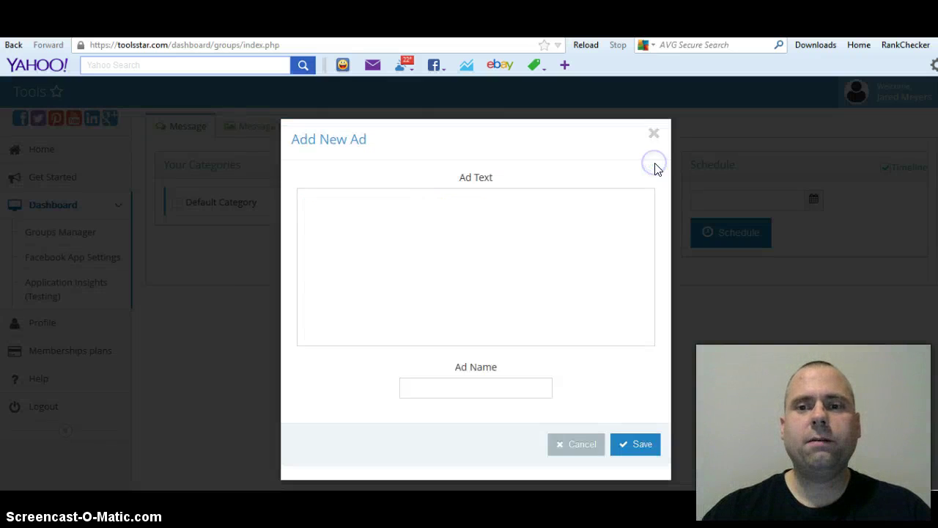
click(353, 260)
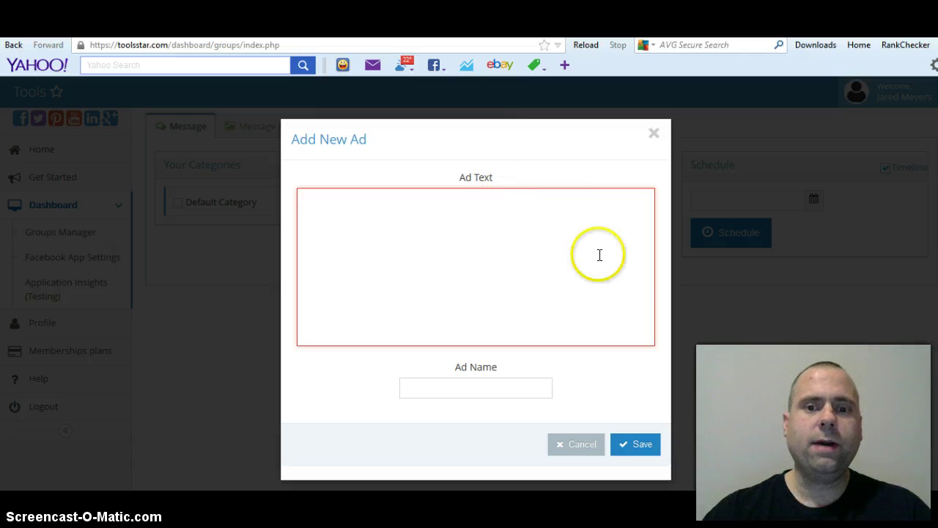
click(517, 390)
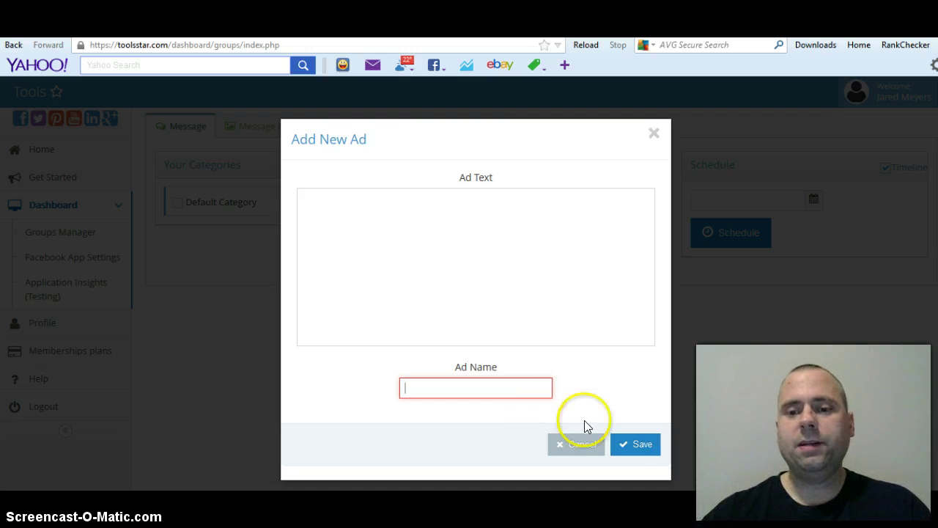
click(631, 444)
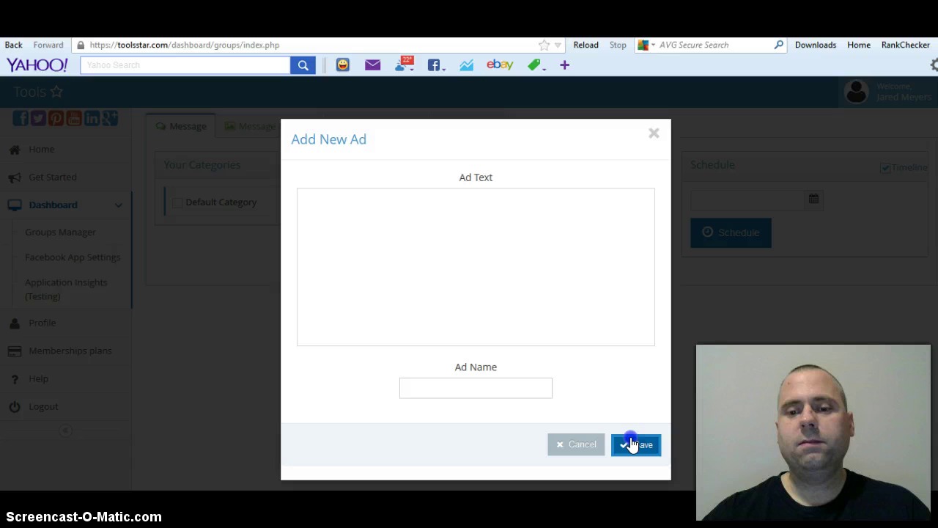
click(654, 133)
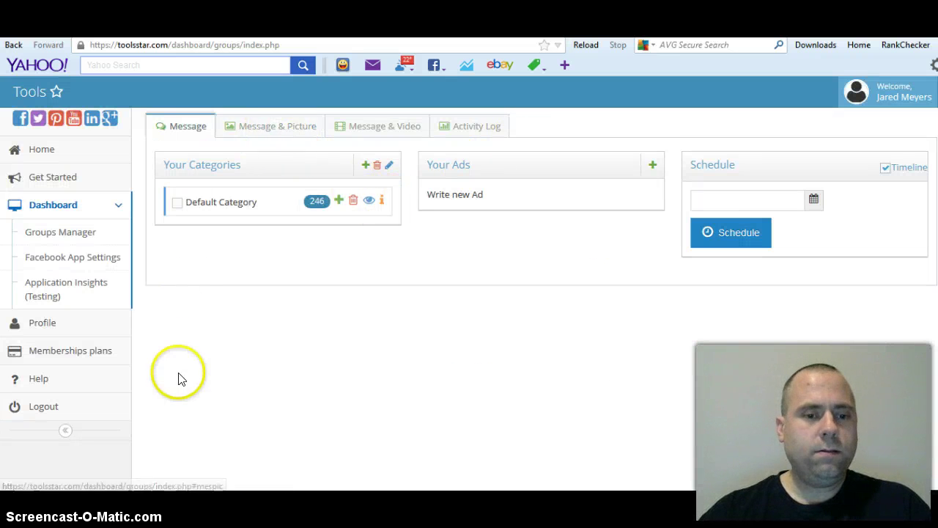
Step: Delete the first picture ad, leaving one in the picture ads list
click(266, 126)
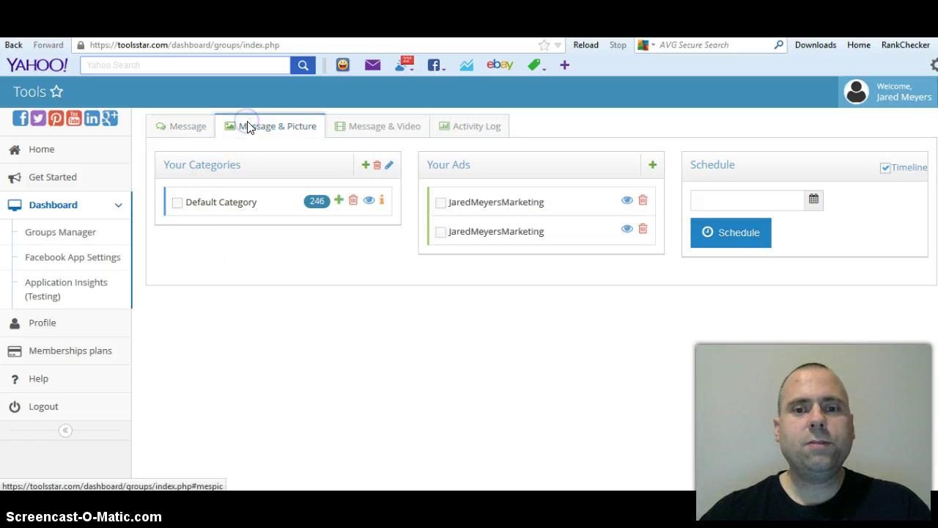
click(642, 202)
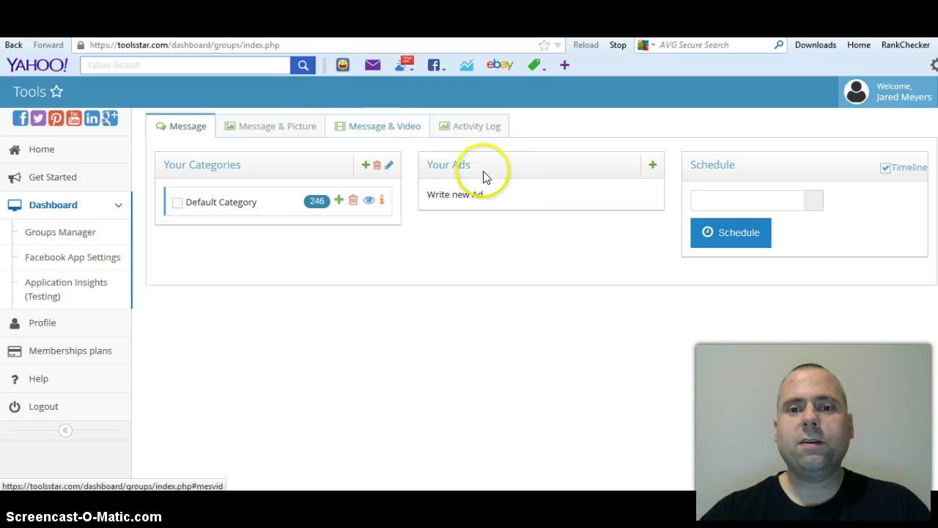
click(293, 125)
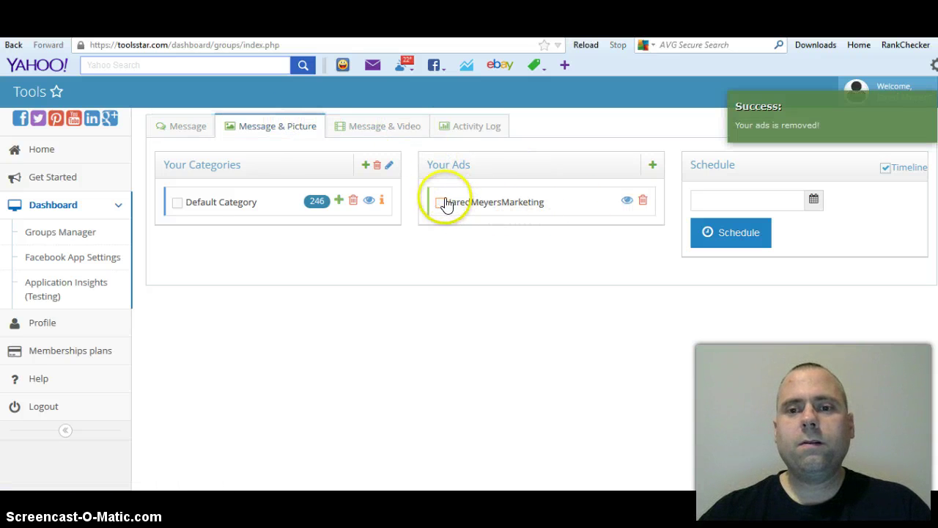
Step: Preview the remaining Faqada Marketing picture ad, then close the preview
click(627, 202)
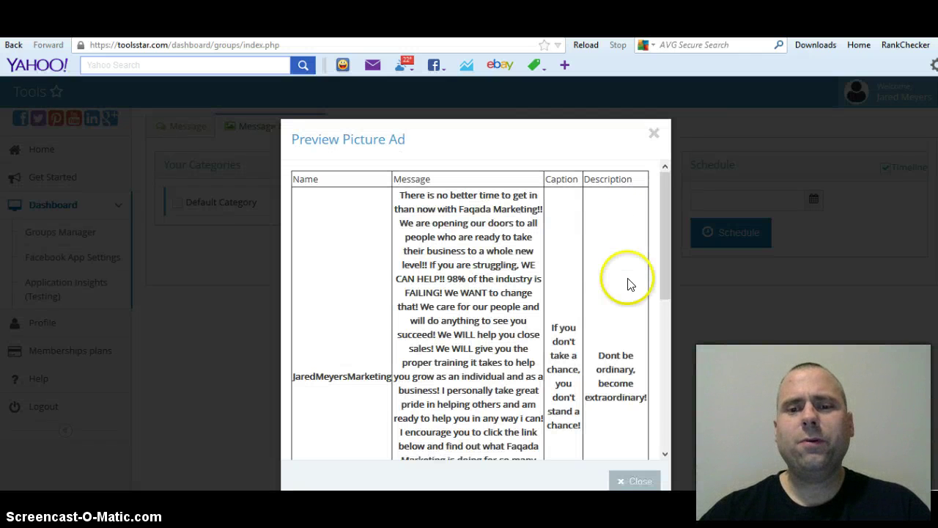
click(666, 455)
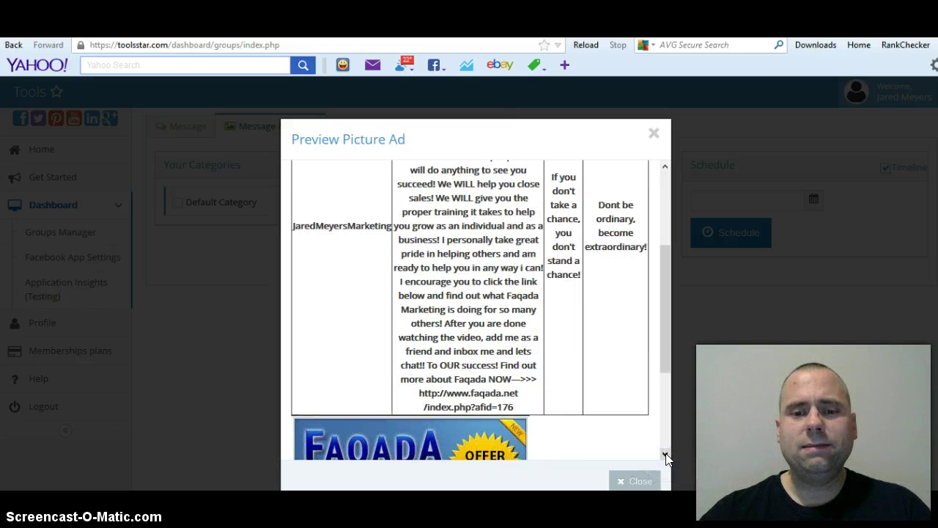
click(666, 167)
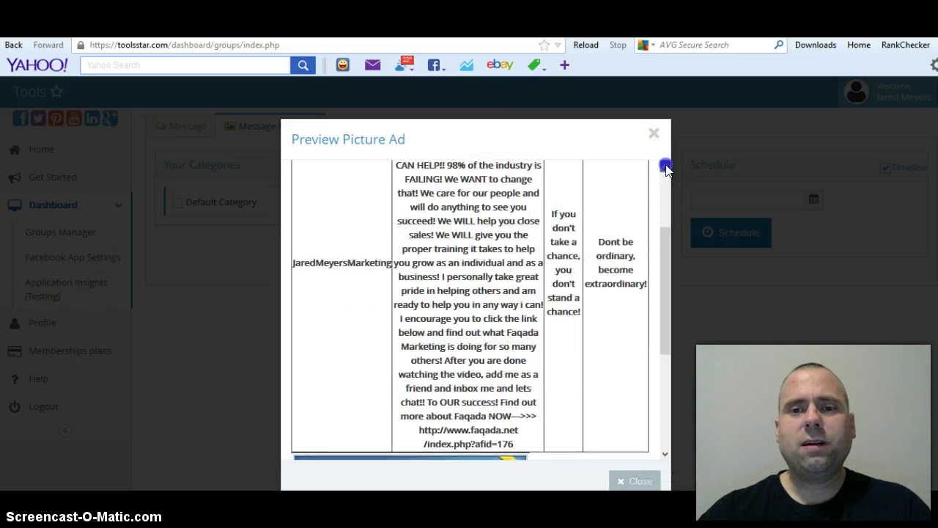
click(666, 167)
click(666, 167)
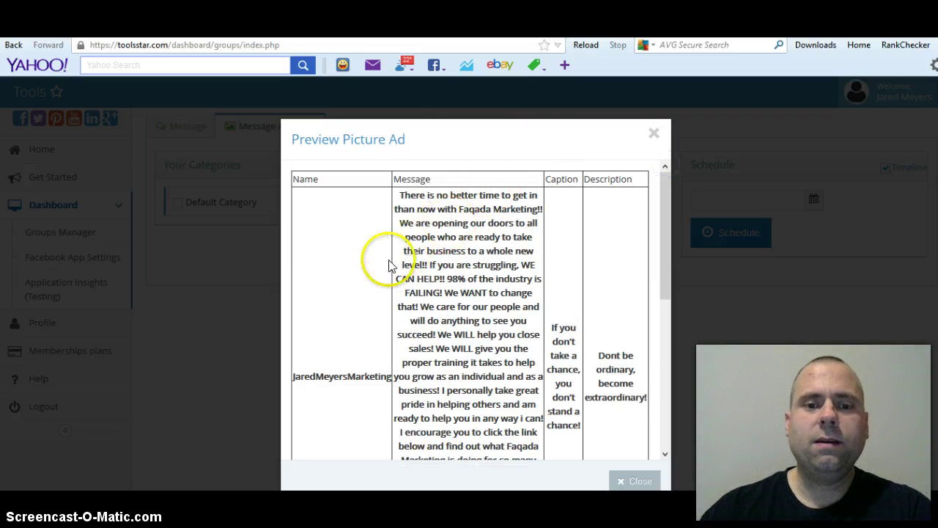
click(653, 136)
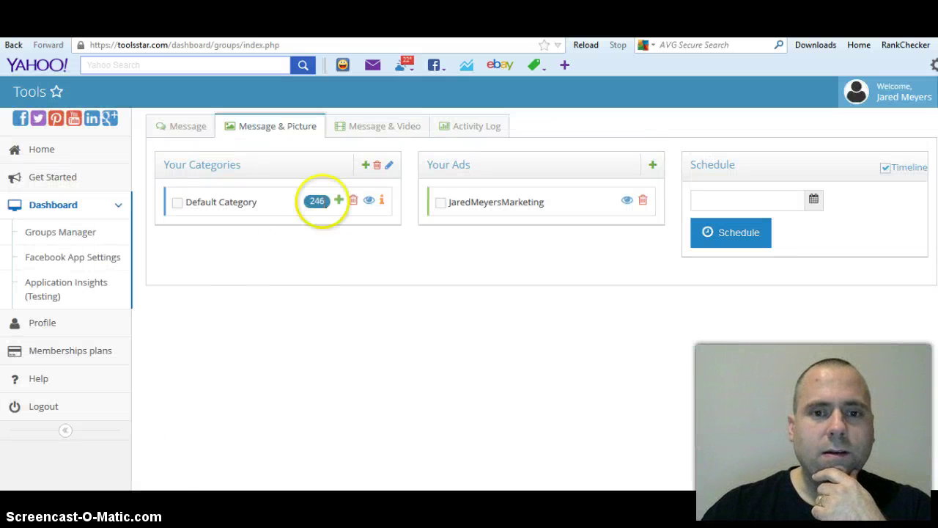
Step: Start a new picture ad and bring faqadaads.txt to the front in Notepad
click(653, 168)
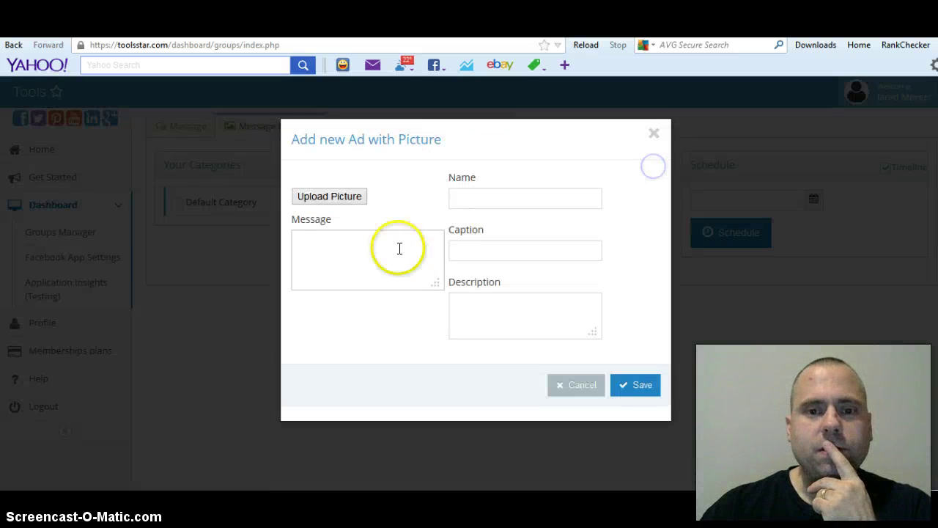
mouse_move(69, 455)
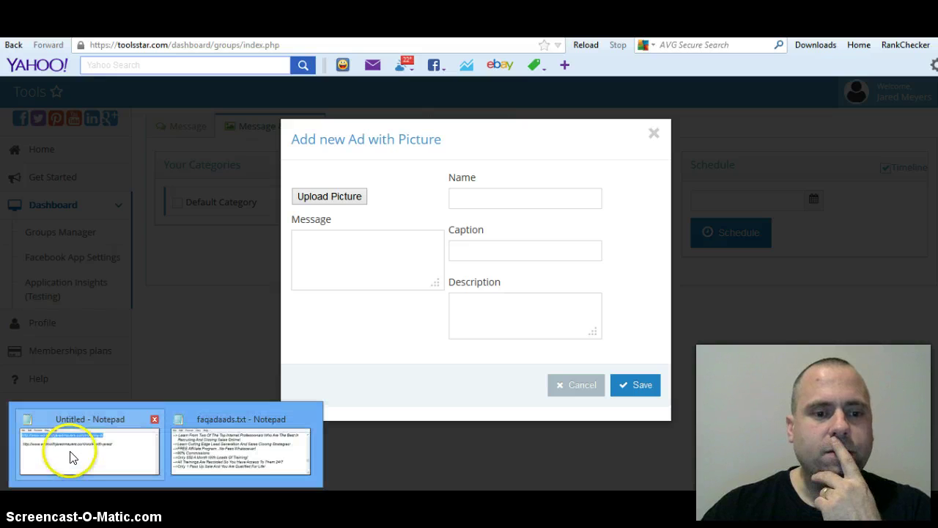
mouse_move(184, 444)
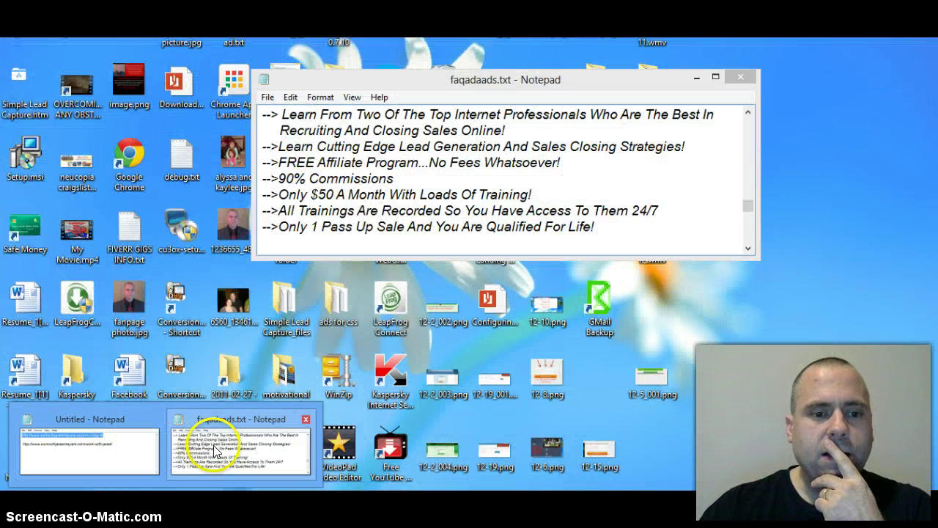
click(213, 450)
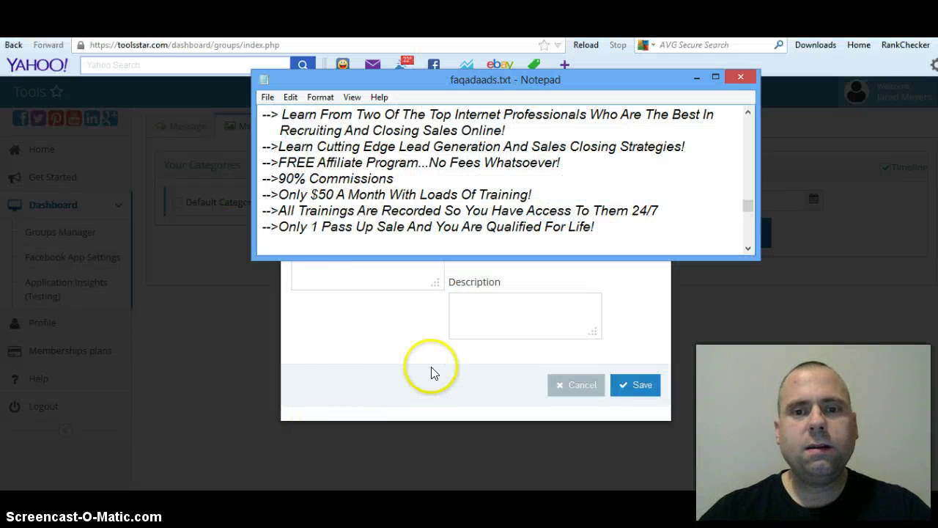
Step: Copy the passage beginning 'Are you ready to learn' from faqadaads.txt into the ad's Message box
click(748, 248)
click(749, 248)
click(748, 248)
click(748, 247)
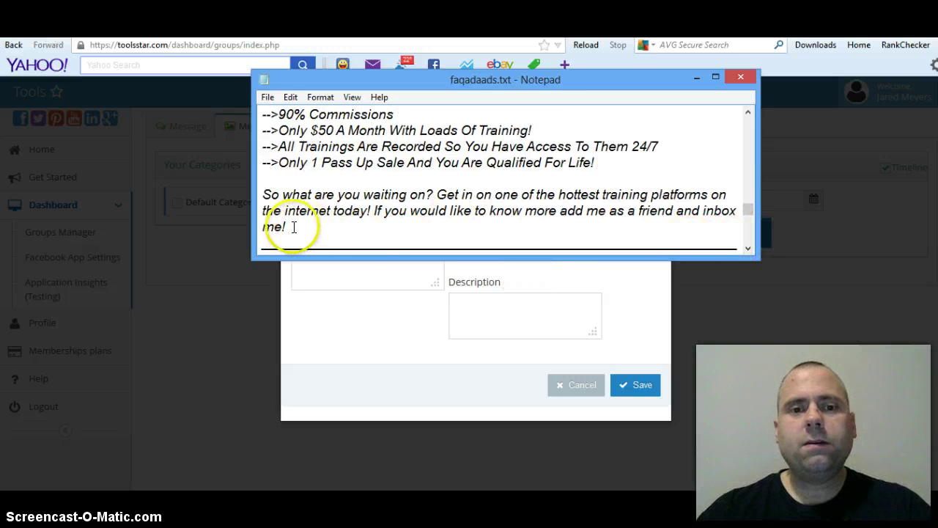
drag(293, 227, 269, 88)
scroll(266, 142, down, 6)
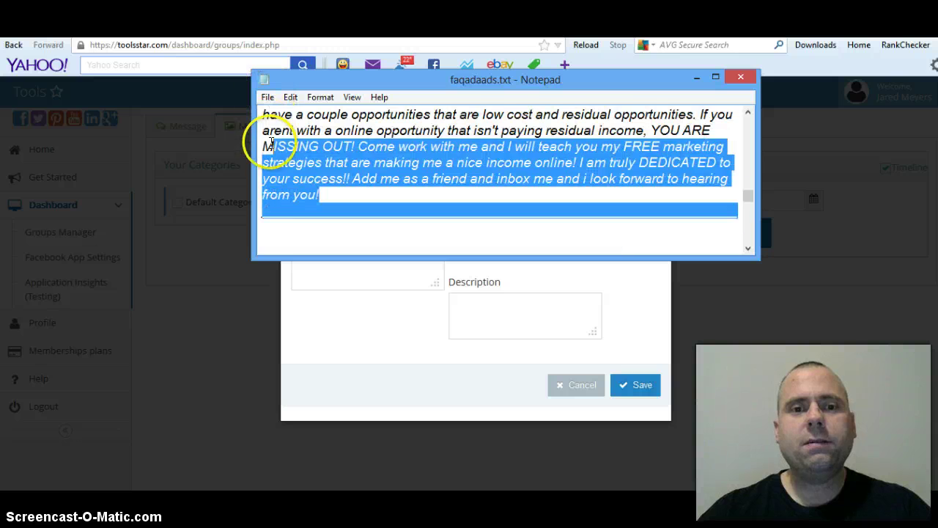
click(274, 224)
key(ctrl+v)
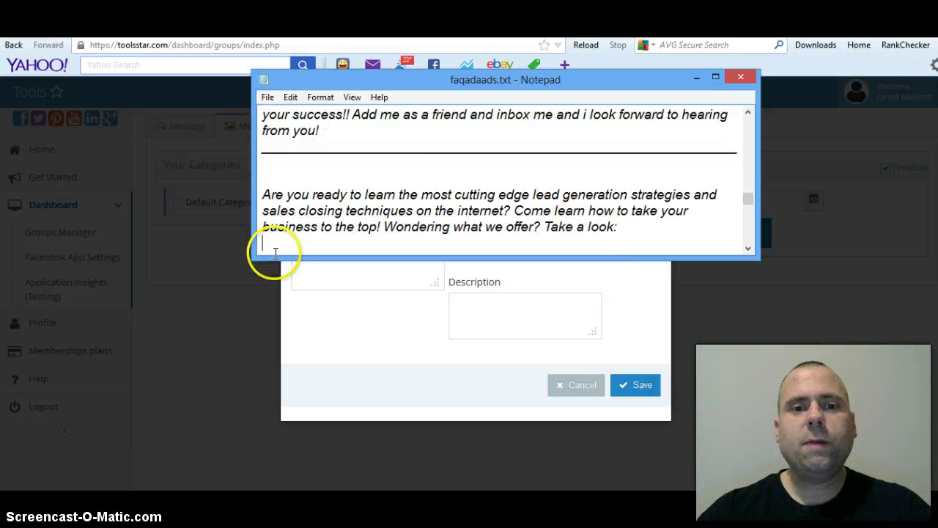
drag(272, 249, 262, 163)
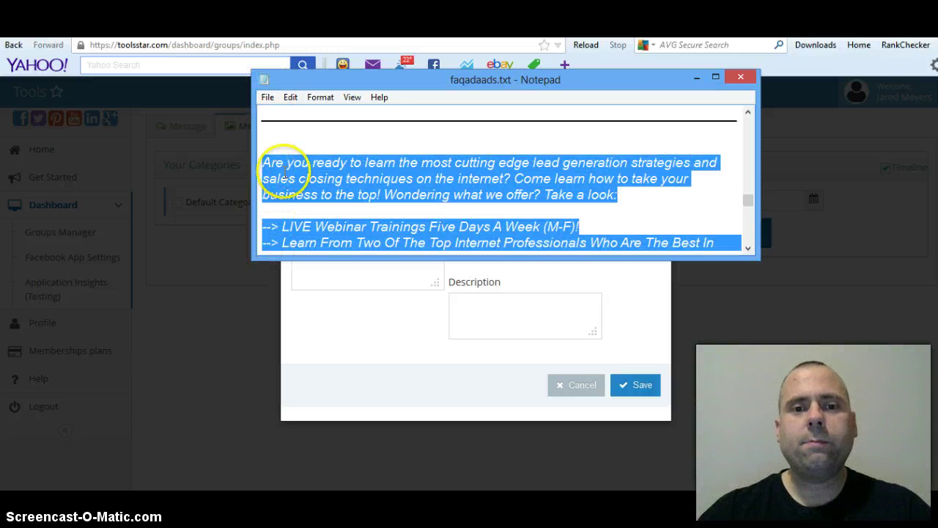
right_click(284, 174)
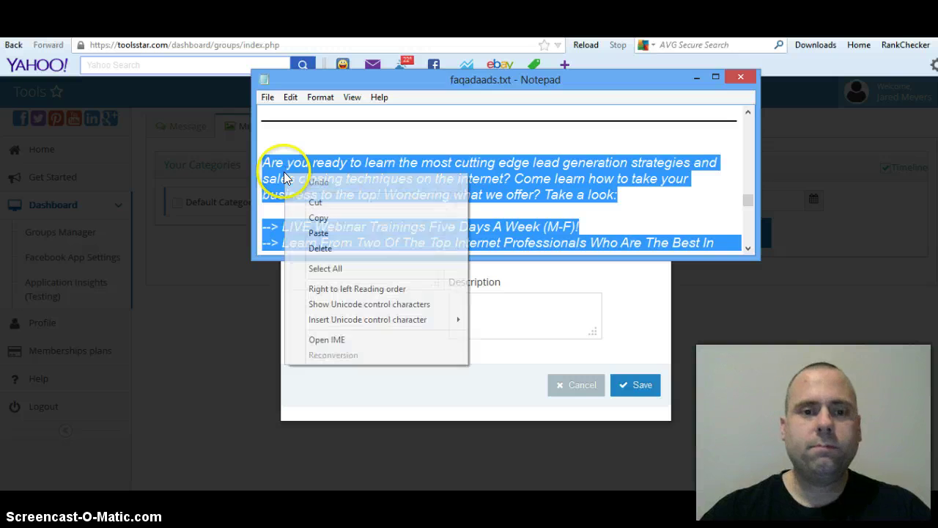
click(322, 218)
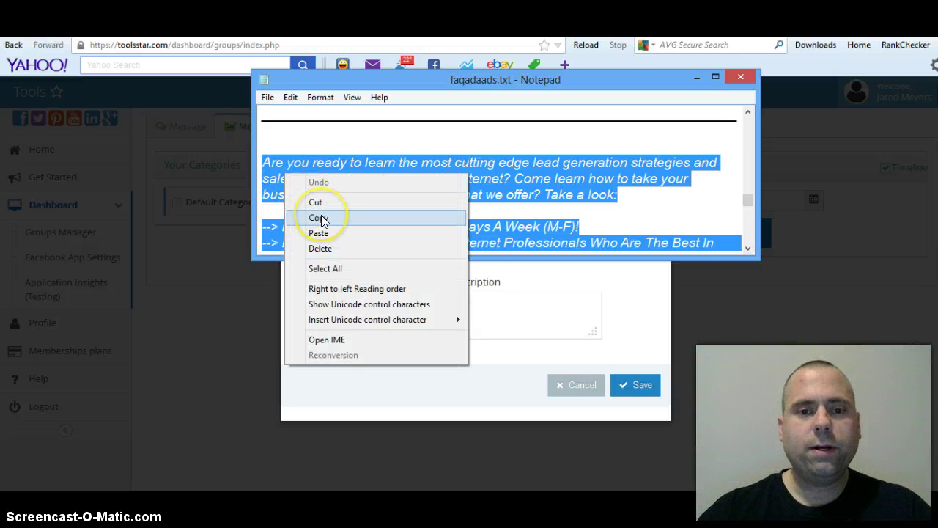
click(374, 269)
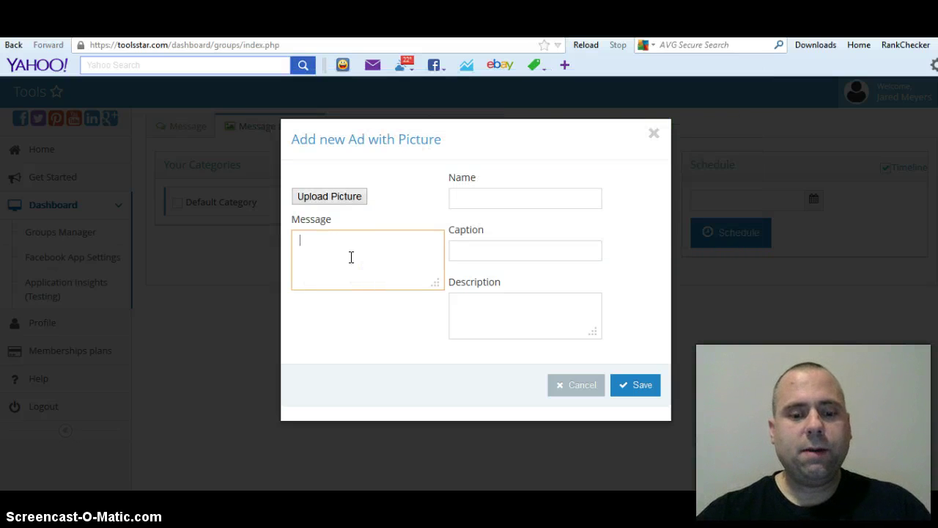
Step: Paste the promo passage into Message and upload 11-17.jpg as the ad picture
key(ctrl+v)
click(335, 198)
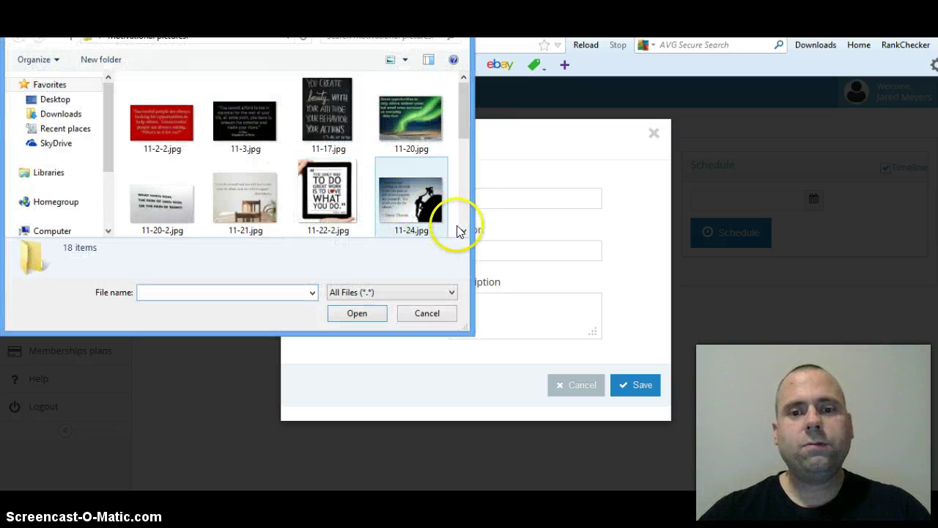
click(335, 126)
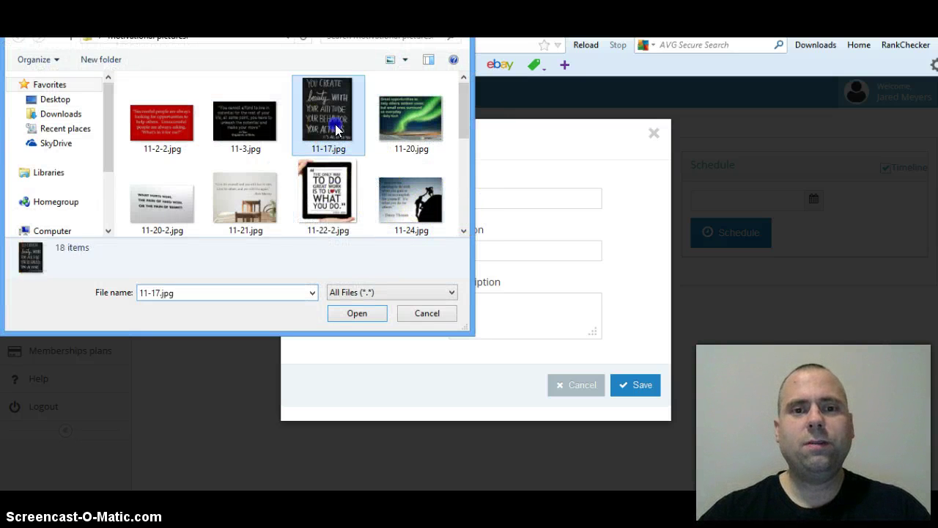
click(362, 316)
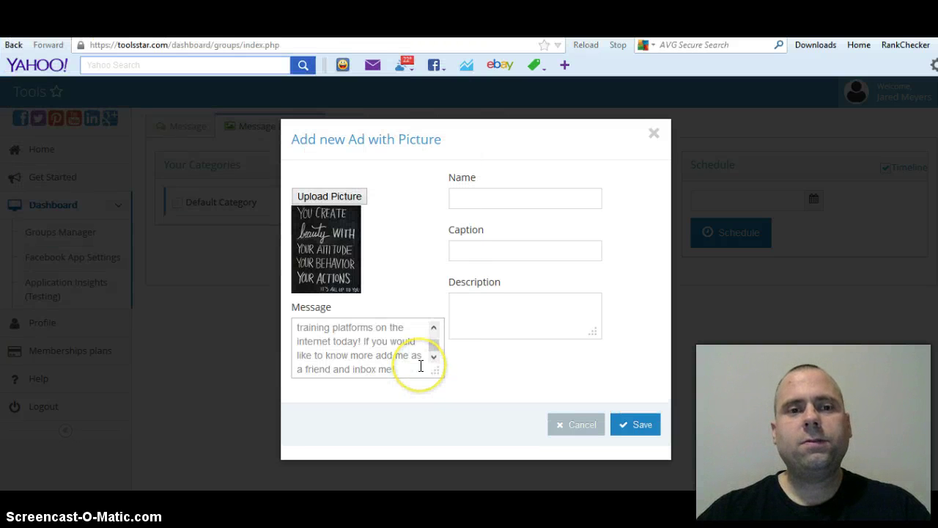
Step: Fill in the ad name, a motivational caption and description 'Dont be ordinary, become extraordinary!'
click(472, 197)
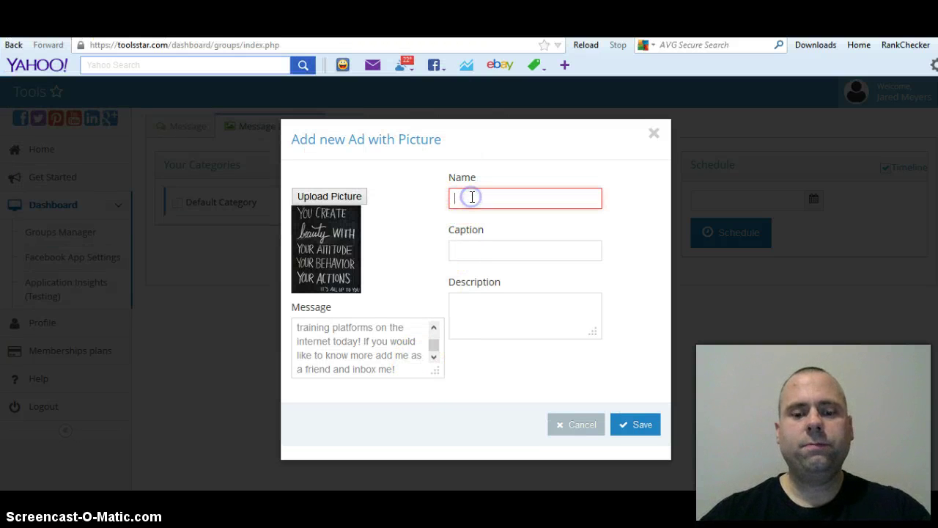
text(Ja)
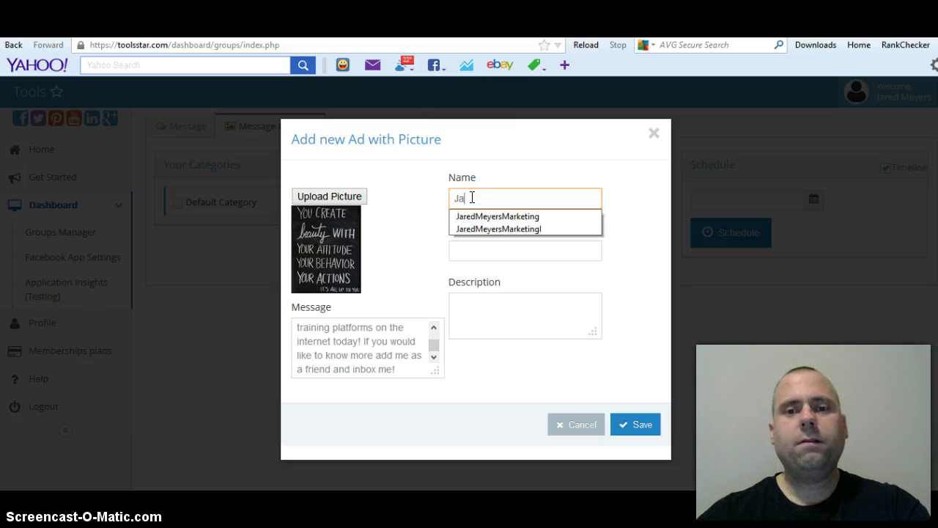
click(471, 216)
click(473, 249)
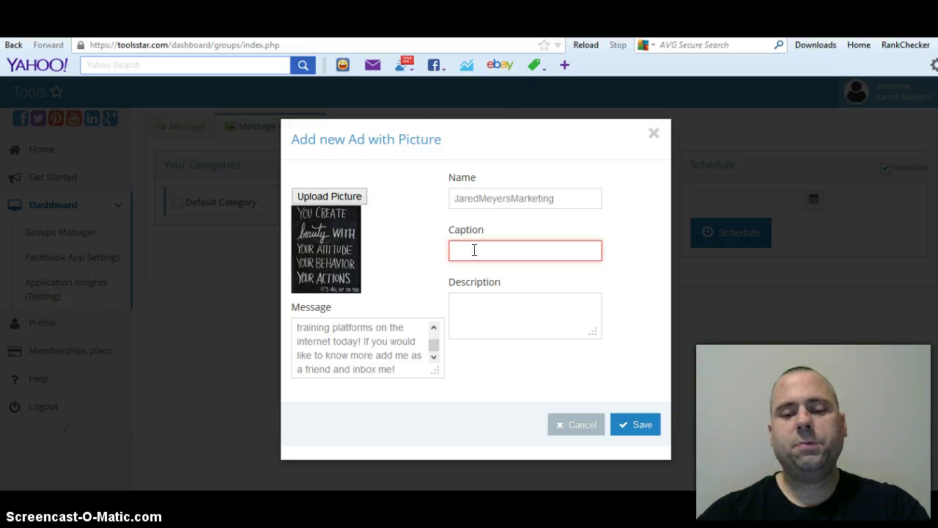
text(I)
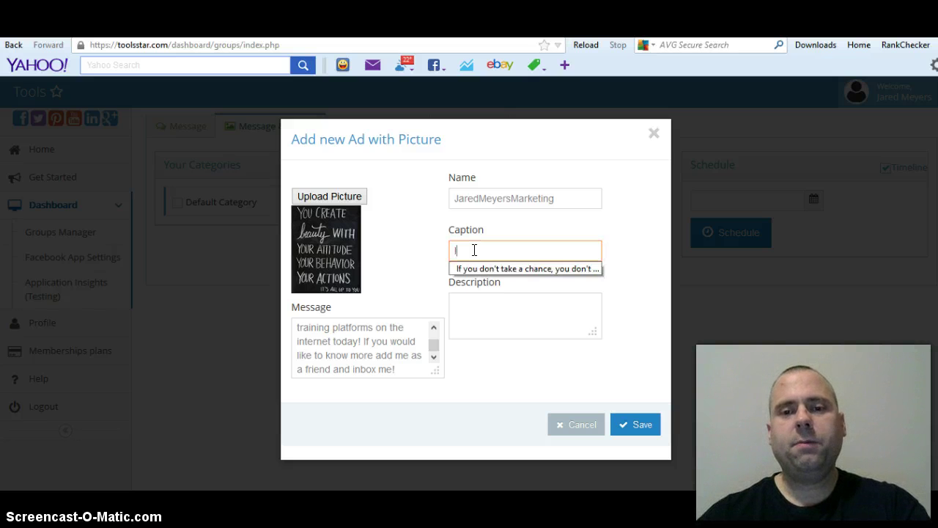
text(f)
click(473, 268)
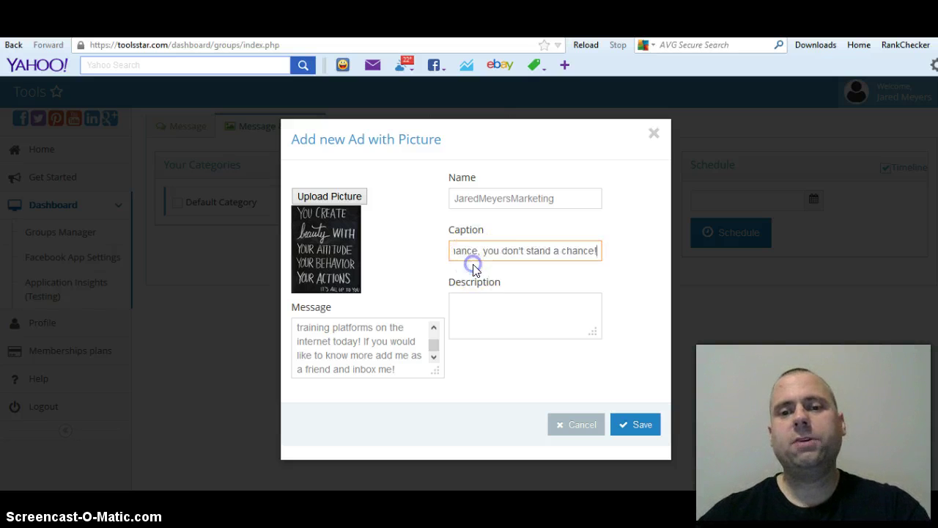
click(474, 305)
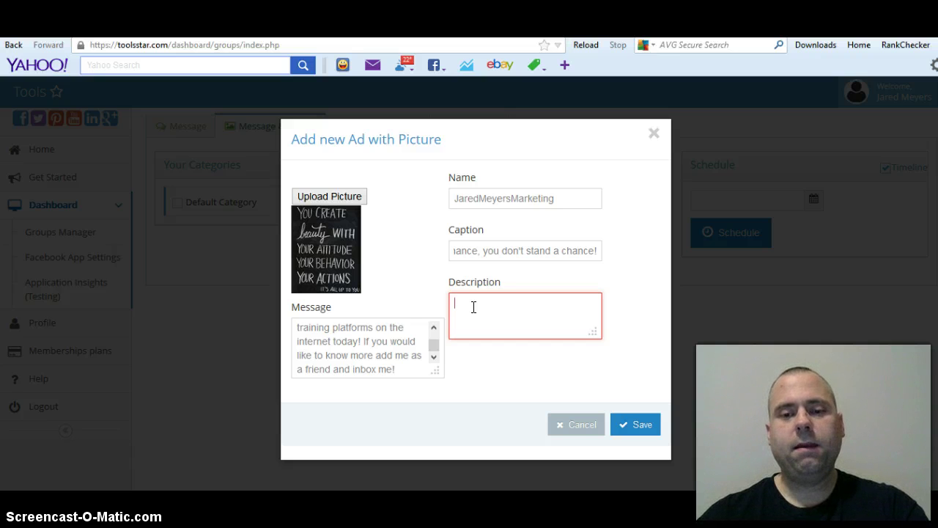
text(Do)
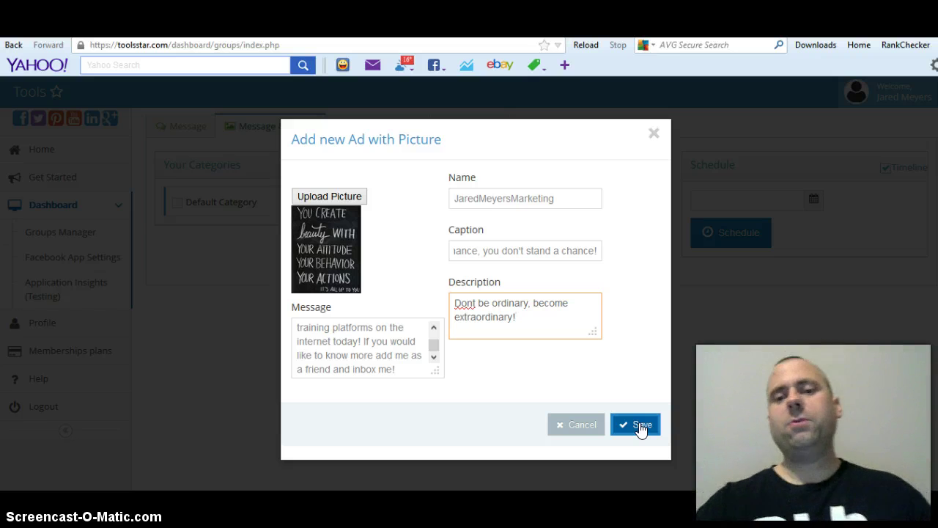
Step: Save the new picture ad, then tick Default Category for posting
click(640, 429)
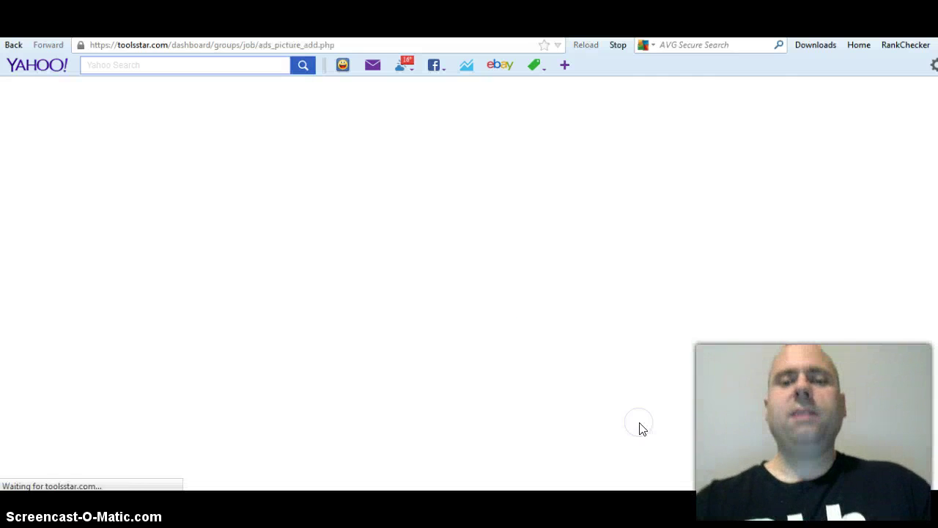
click(534, 354)
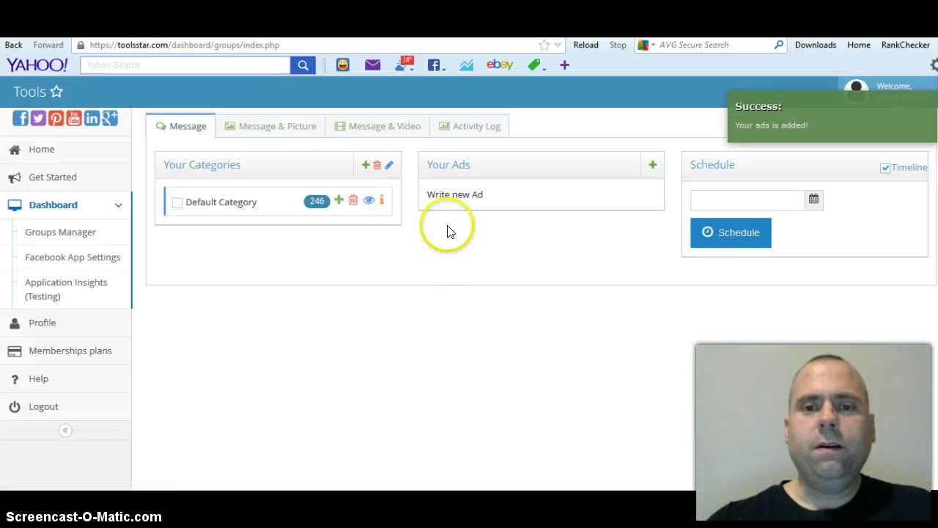
click(289, 132)
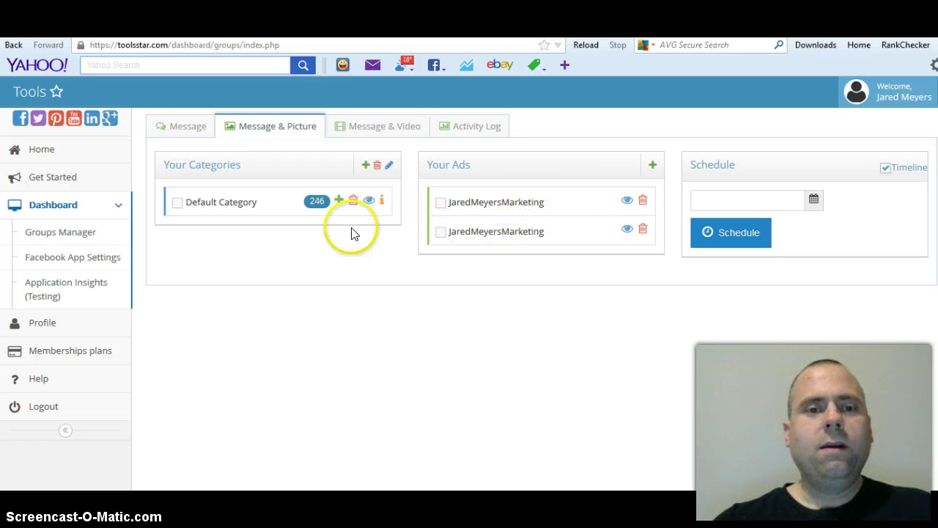
click(176, 203)
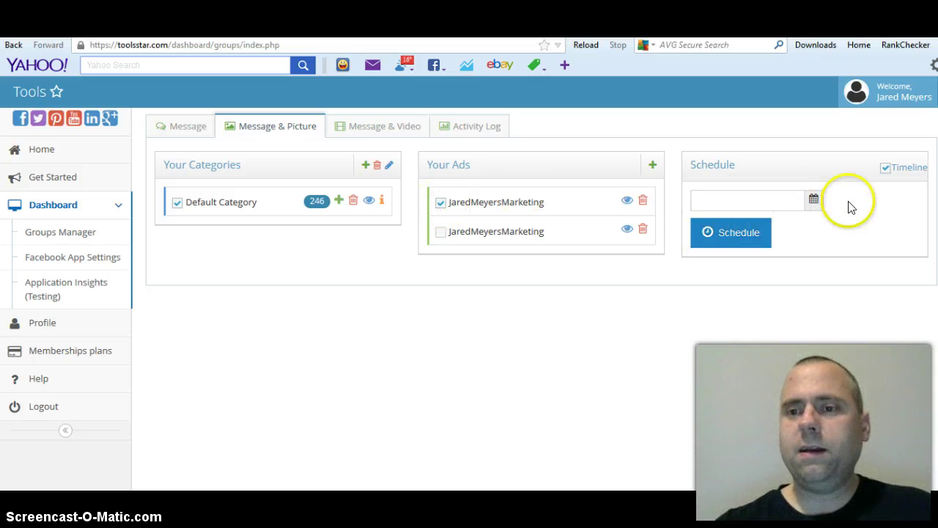
Step: Turn off timeline posting and pick 17 December 2013 as the schedule date
click(886, 168)
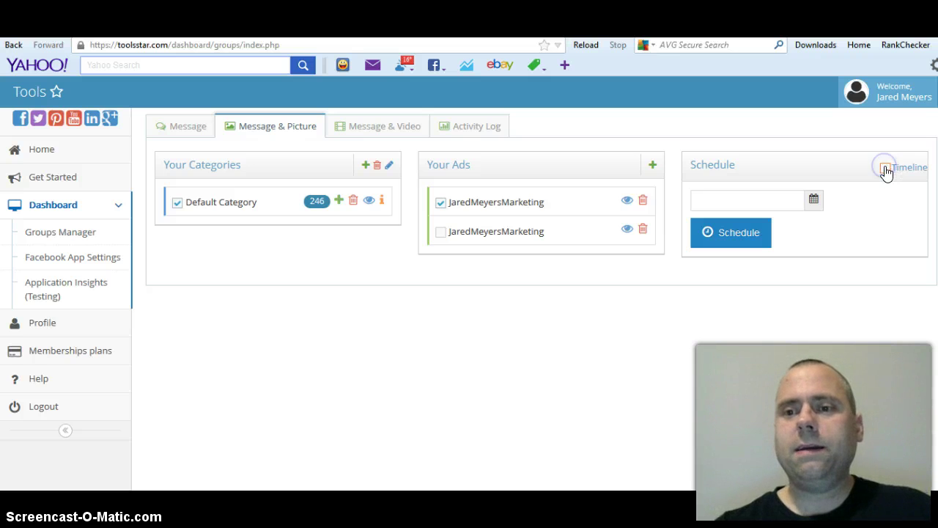
click(813, 201)
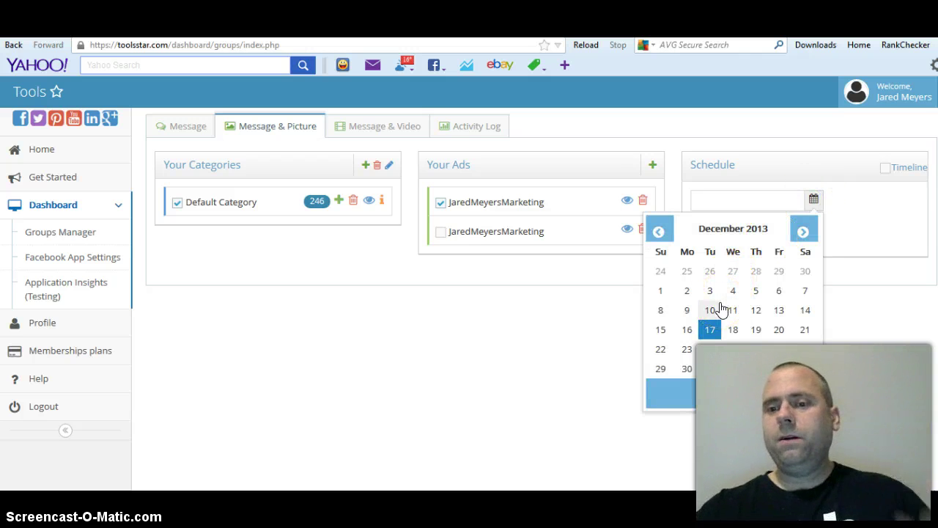
click(711, 329)
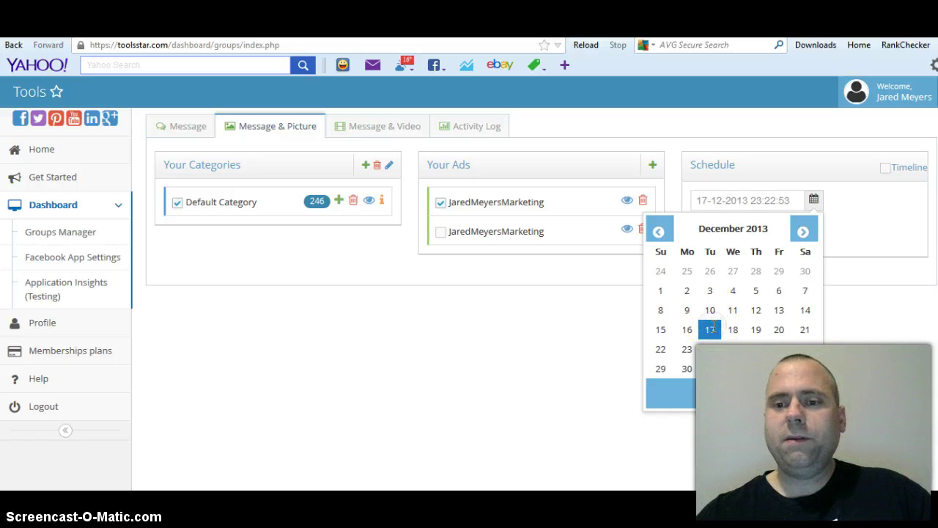
click(729, 389)
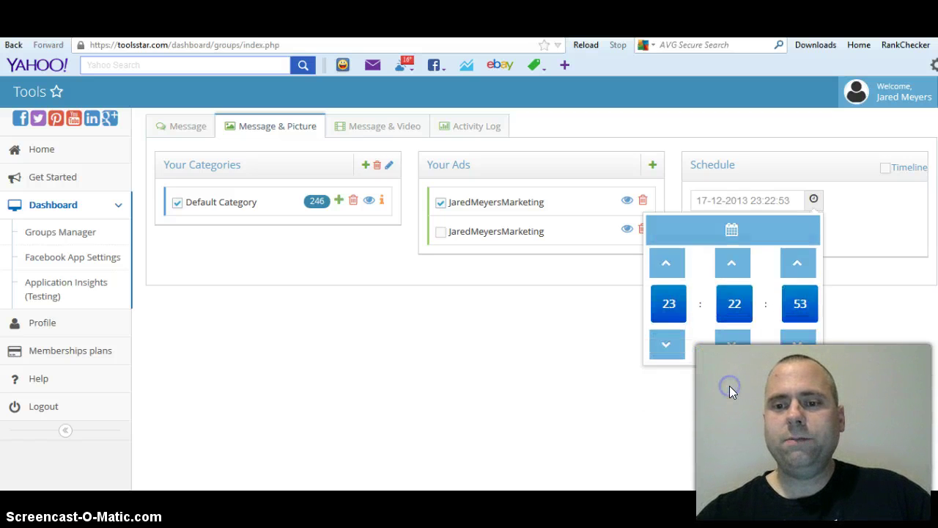
Step: Set the schedule time to 00:00:00
click(668, 304)
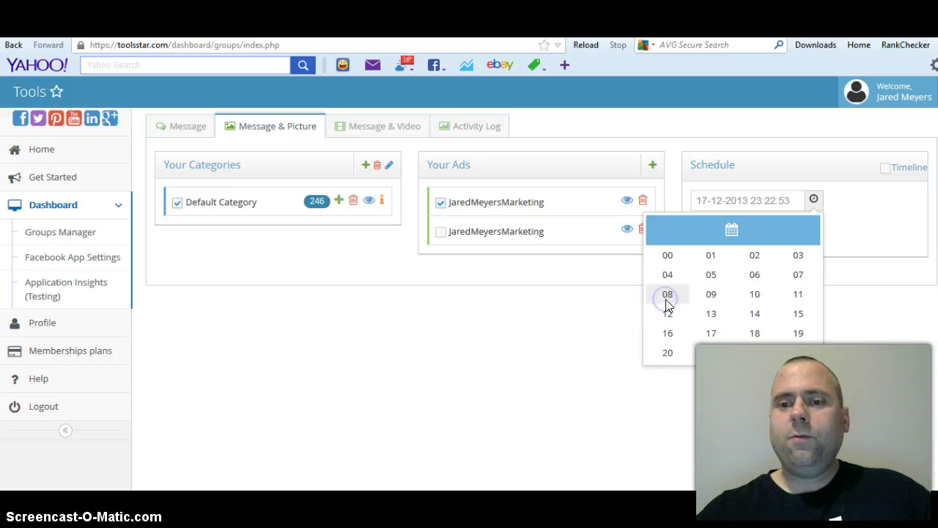
click(668, 258)
click(728, 304)
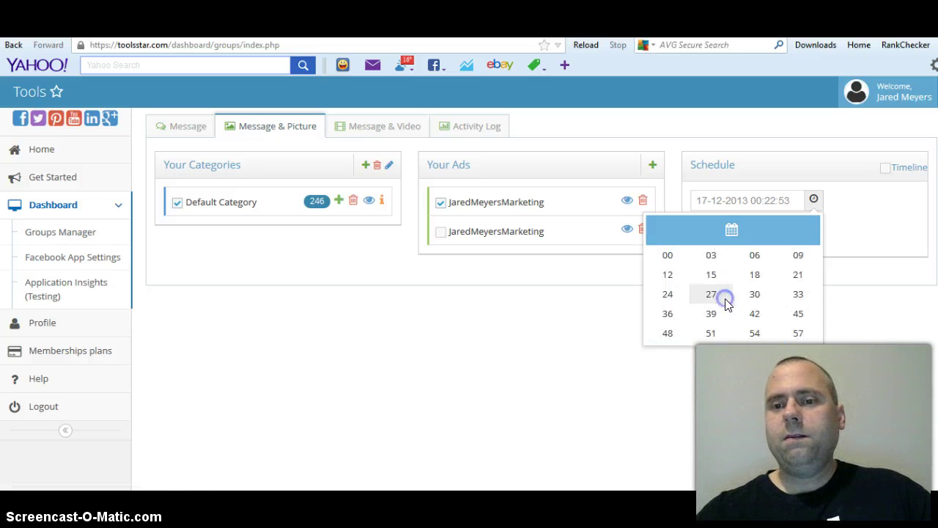
click(667, 258)
click(800, 302)
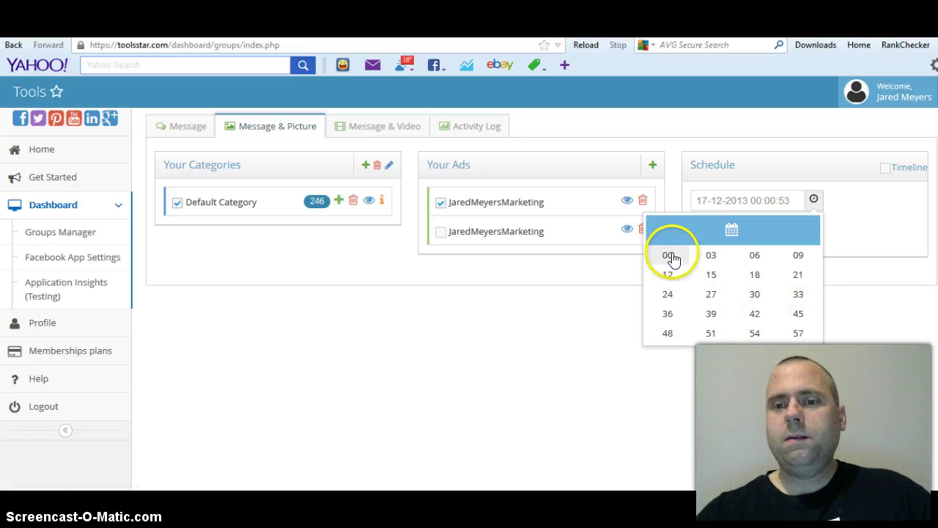
click(670, 257)
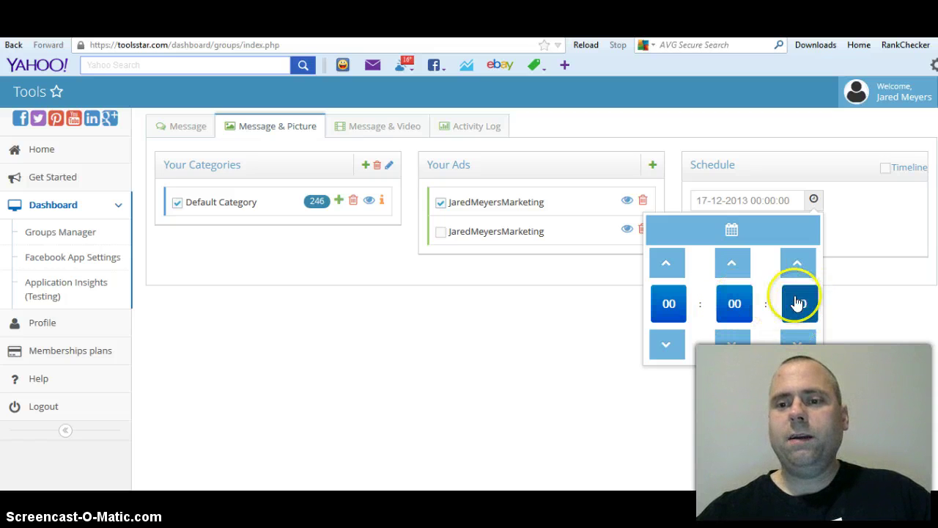
click(840, 297)
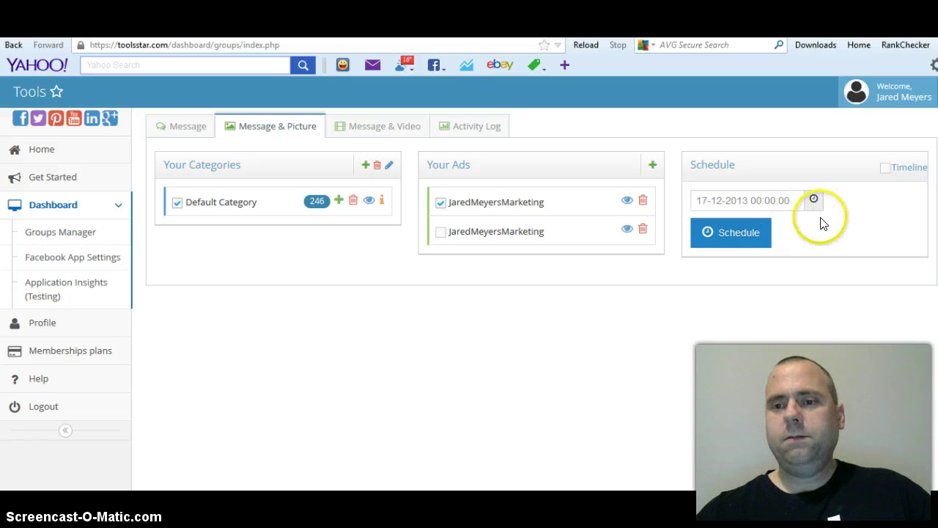
Step: Schedule the picture ad to the Default Category's groups and dismiss the Success notice
click(758, 241)
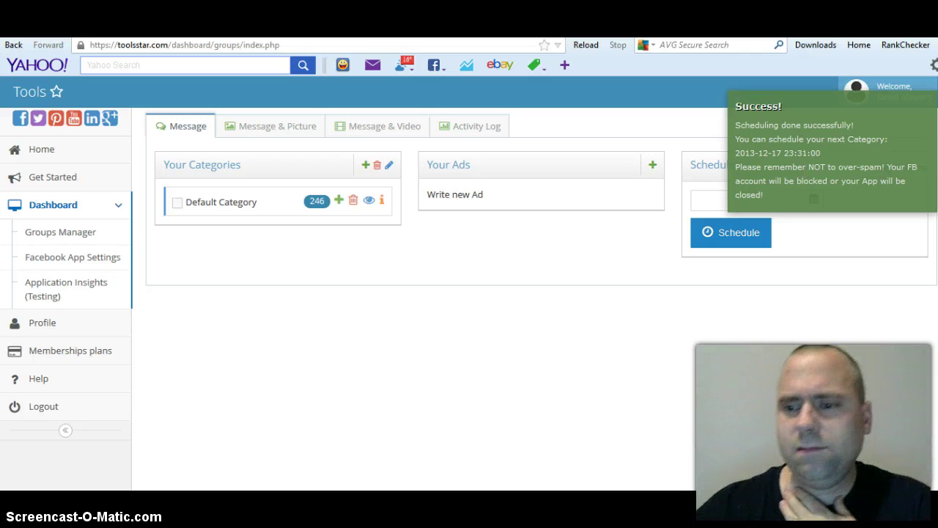
click(737, 245)
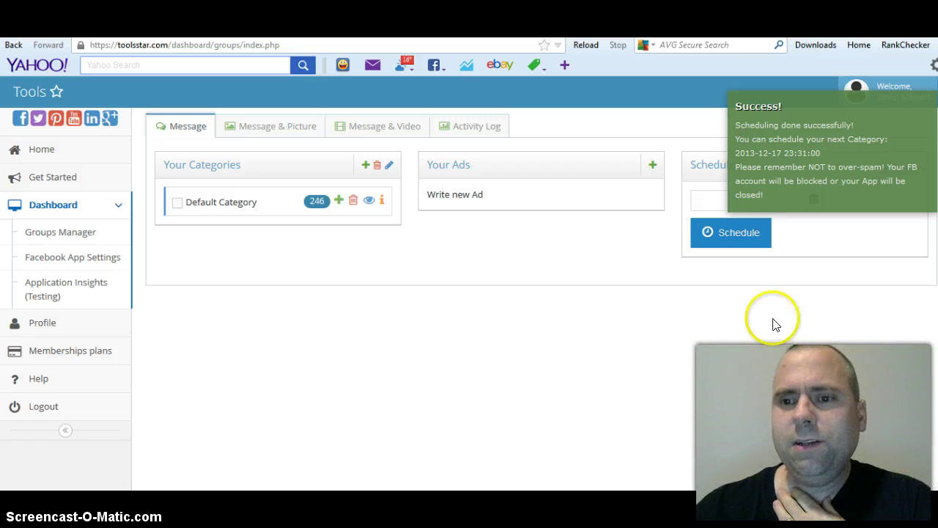
click(742, 244)
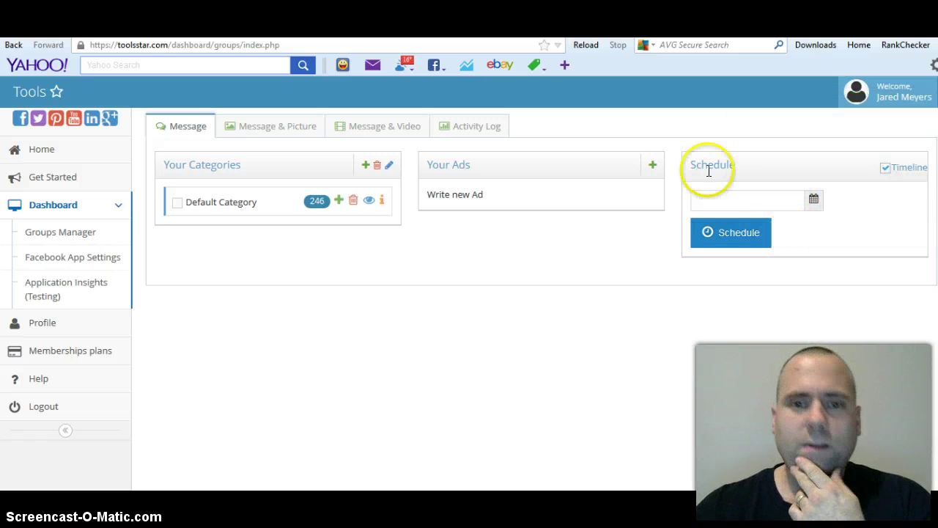
Step: Review the pending picture posts in the Activity Log and cancel them all
click(474, 130)
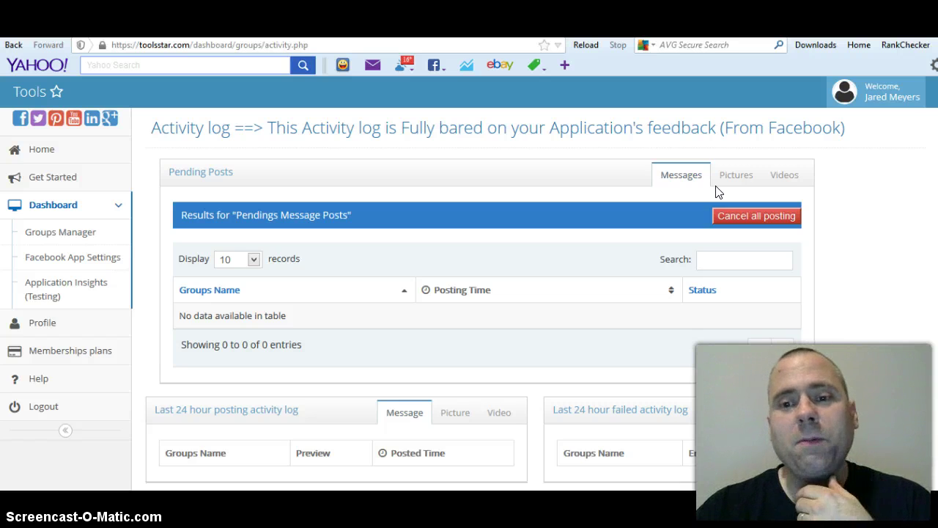
click(729, 183)
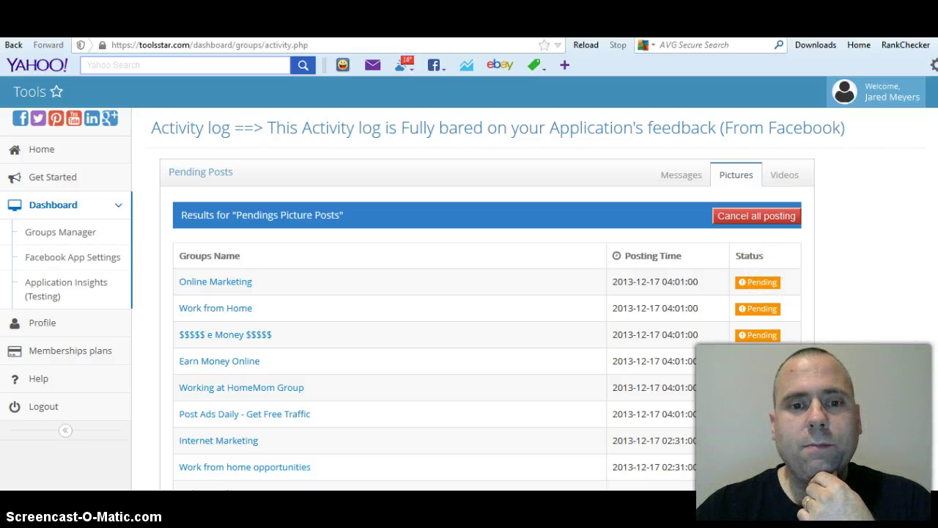
scroll(470, 293, down, 15)
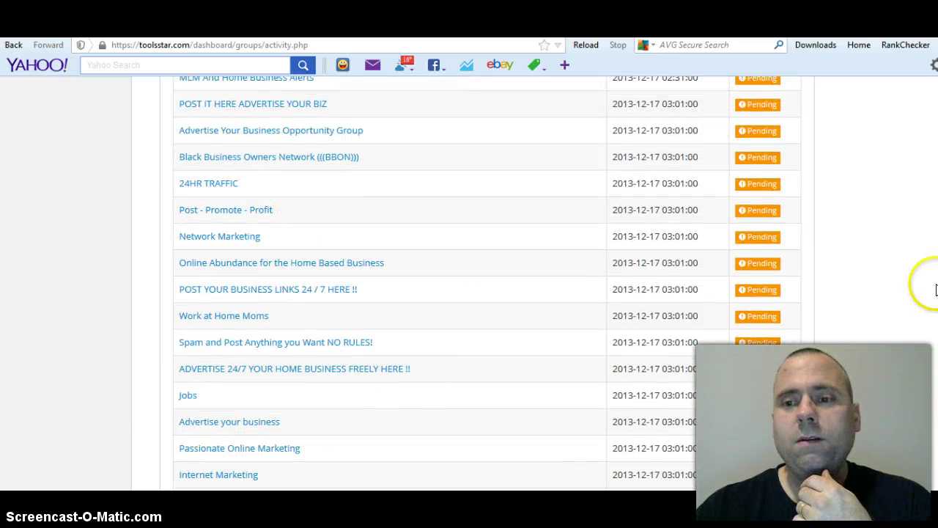
scroll(469, 294, up, 5)
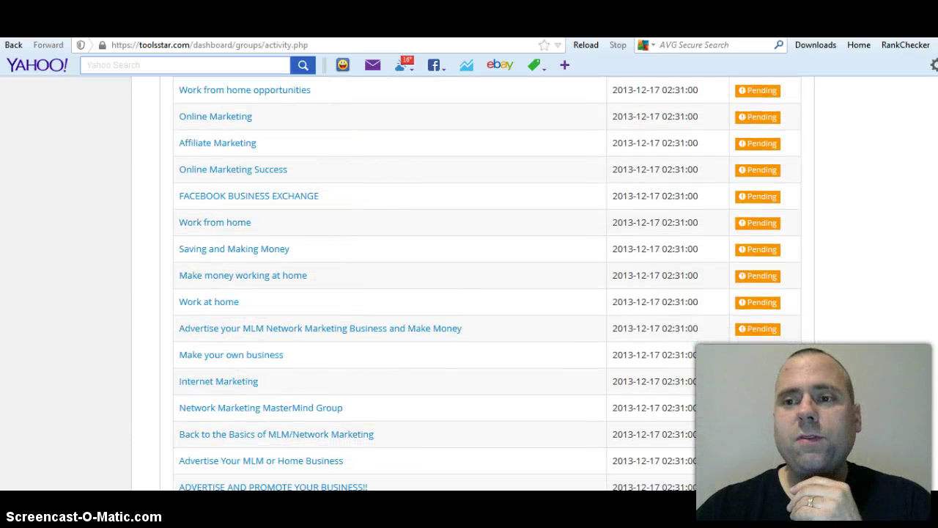
scroll(806, 153, up, 5)
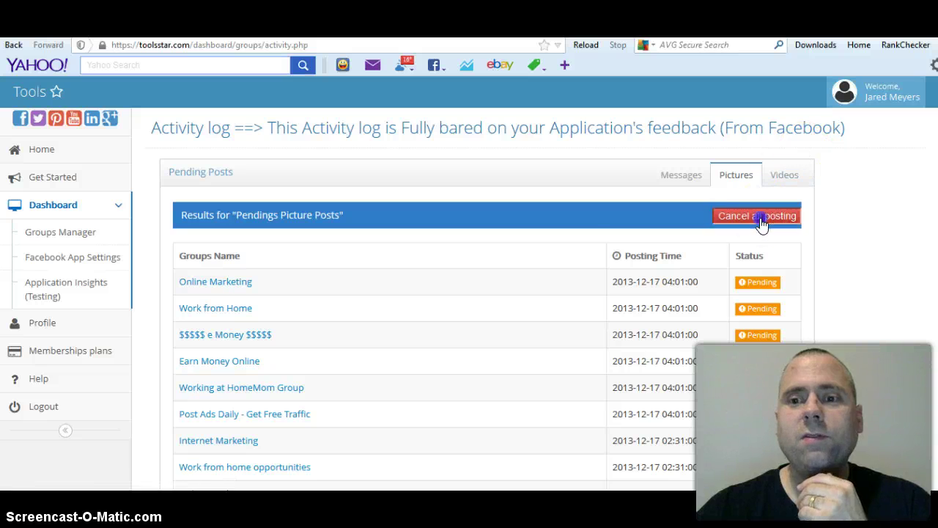
click(760, 220)
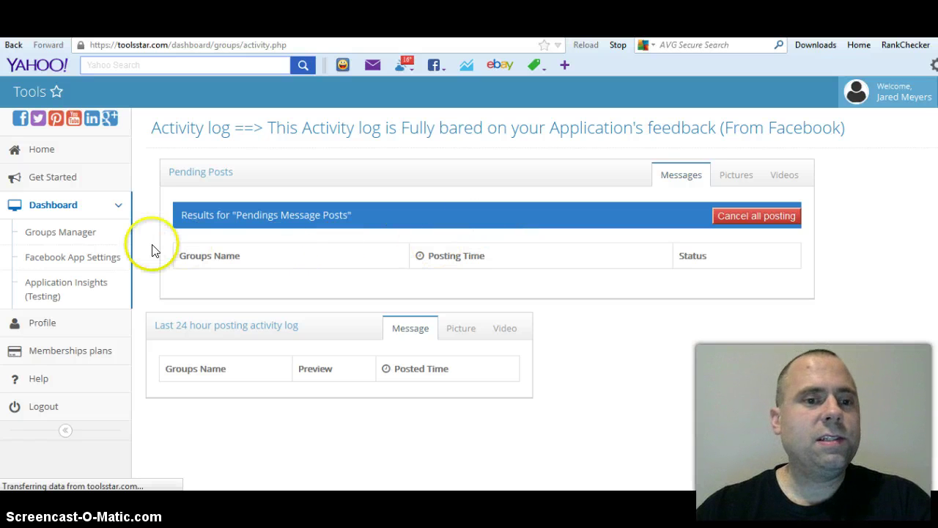
Step: Check the pending video posts, then return to the Groups Manager page
click(117, 226)
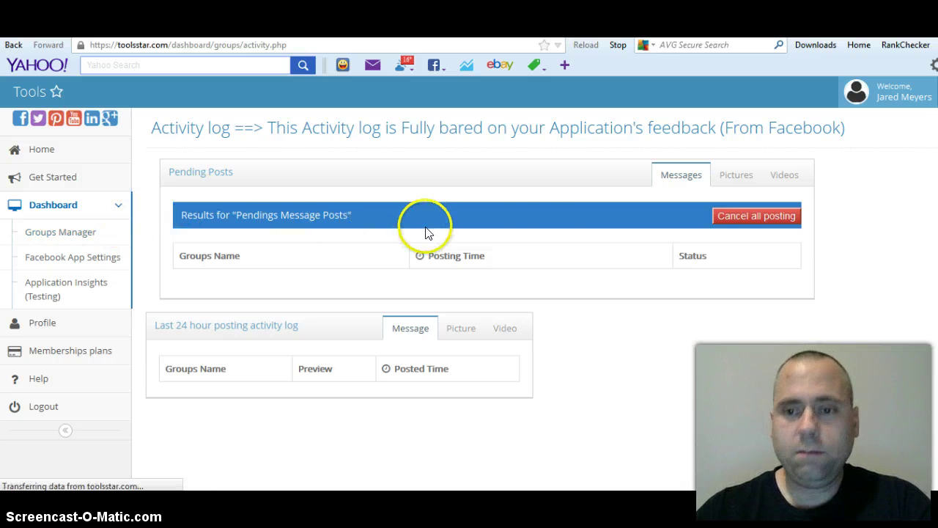
click(782, 174)
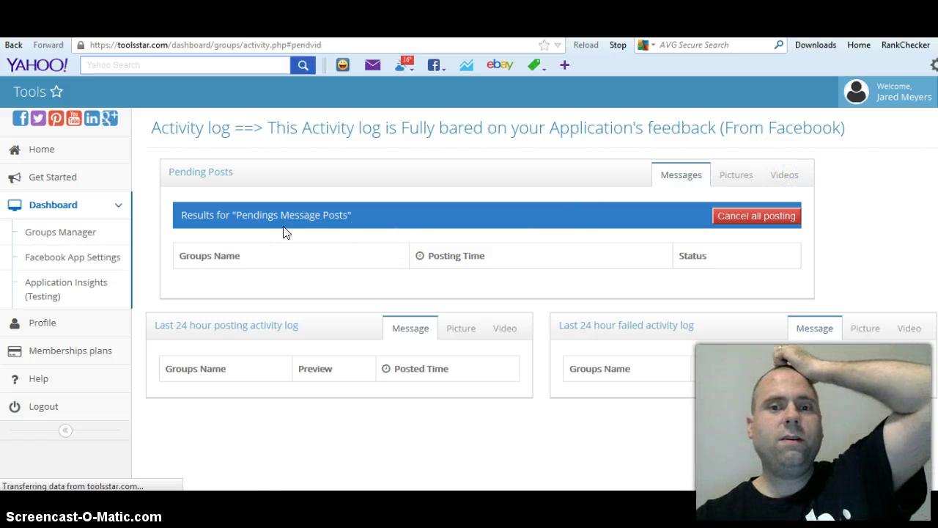
click(54, 233)
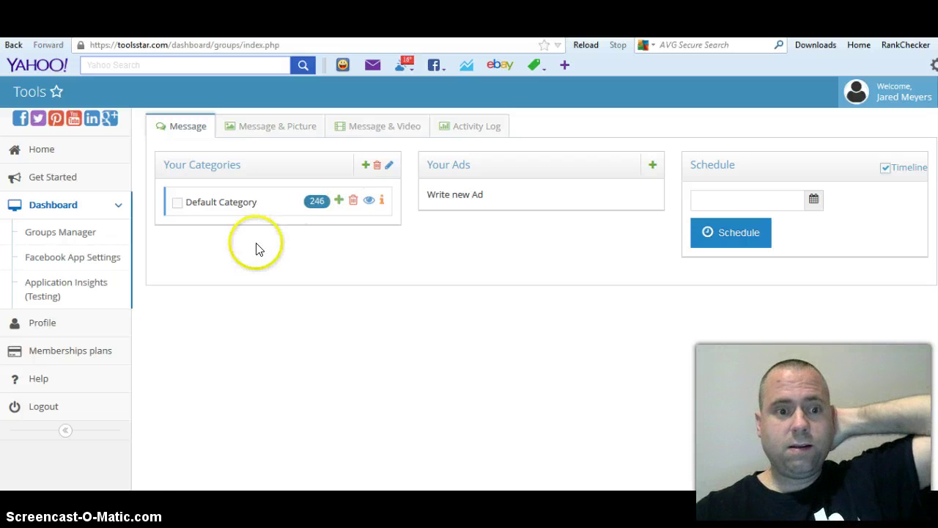
click(93, 352)
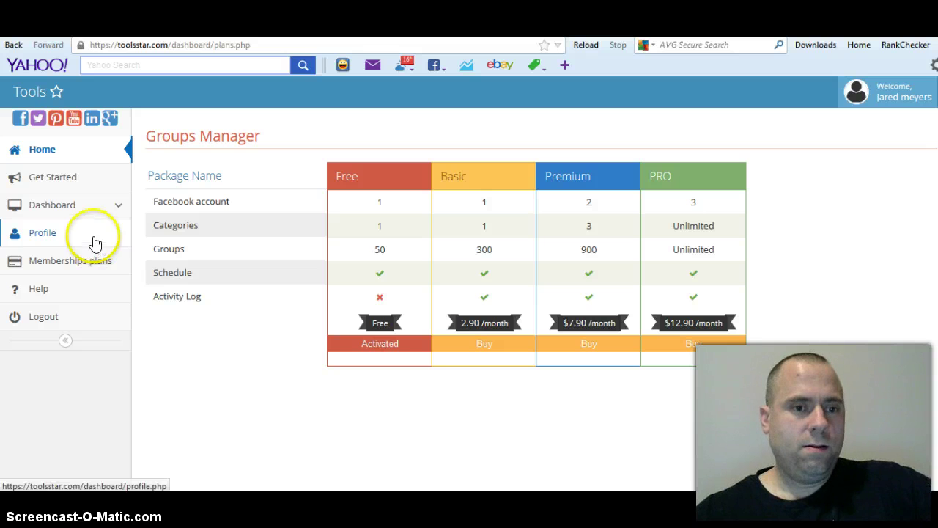
click(114, 206)
click(84, 232)
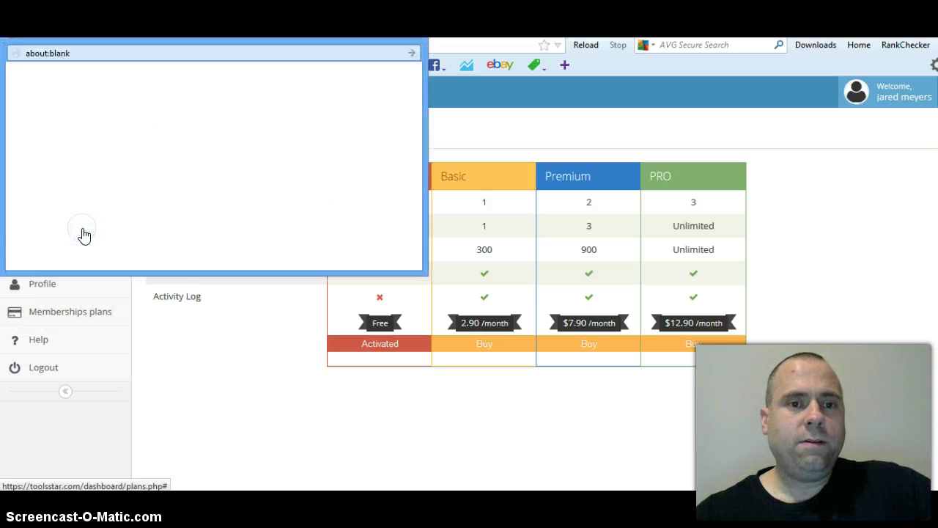